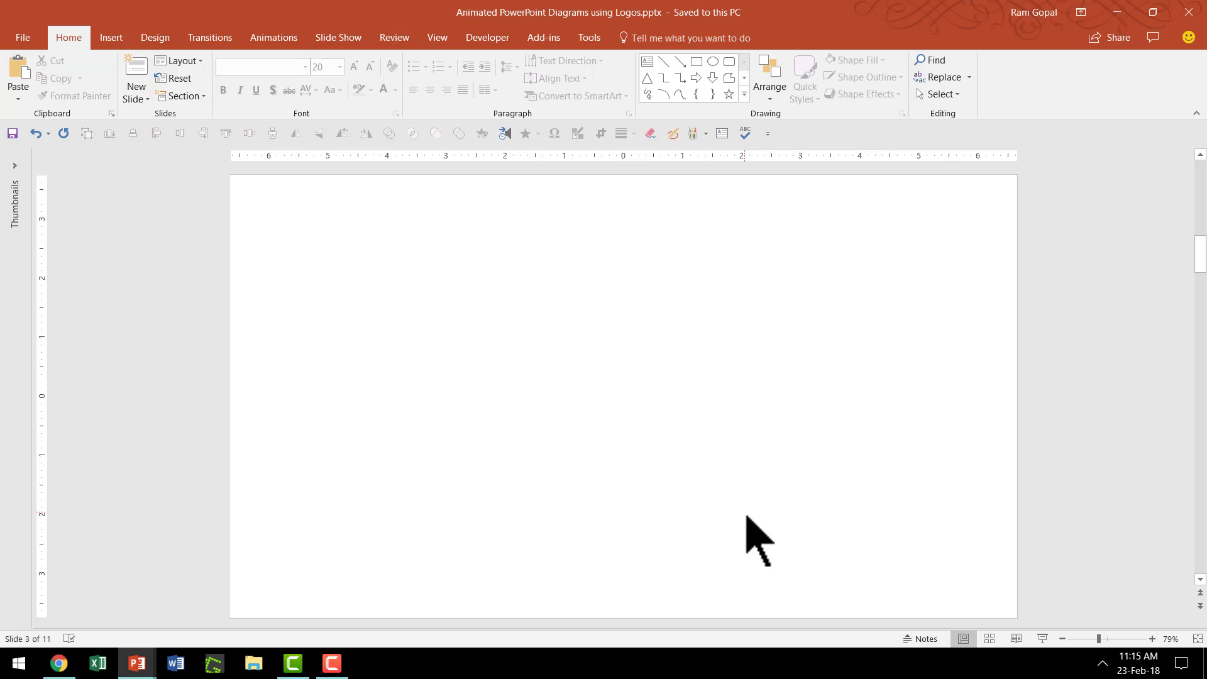
# Insert the black lightbulb icon from the Analytics icon category onto the blank slide.
pyautogui.click(111, 38)
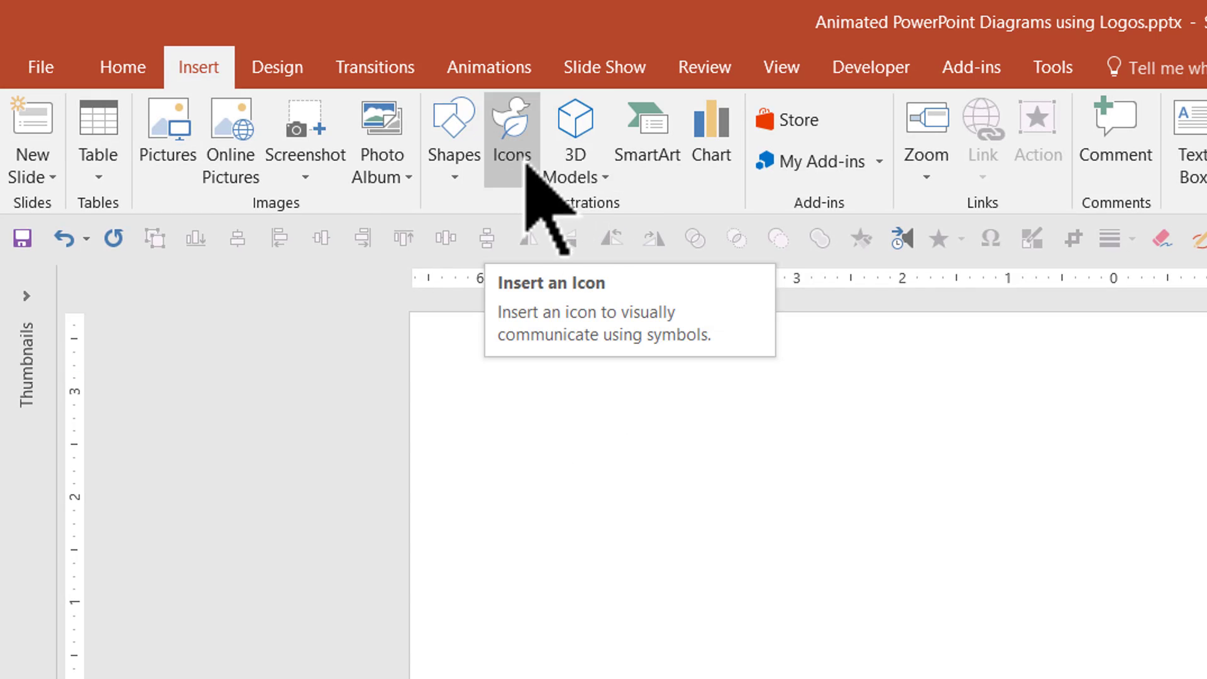
pyautogui.click(522, 140)
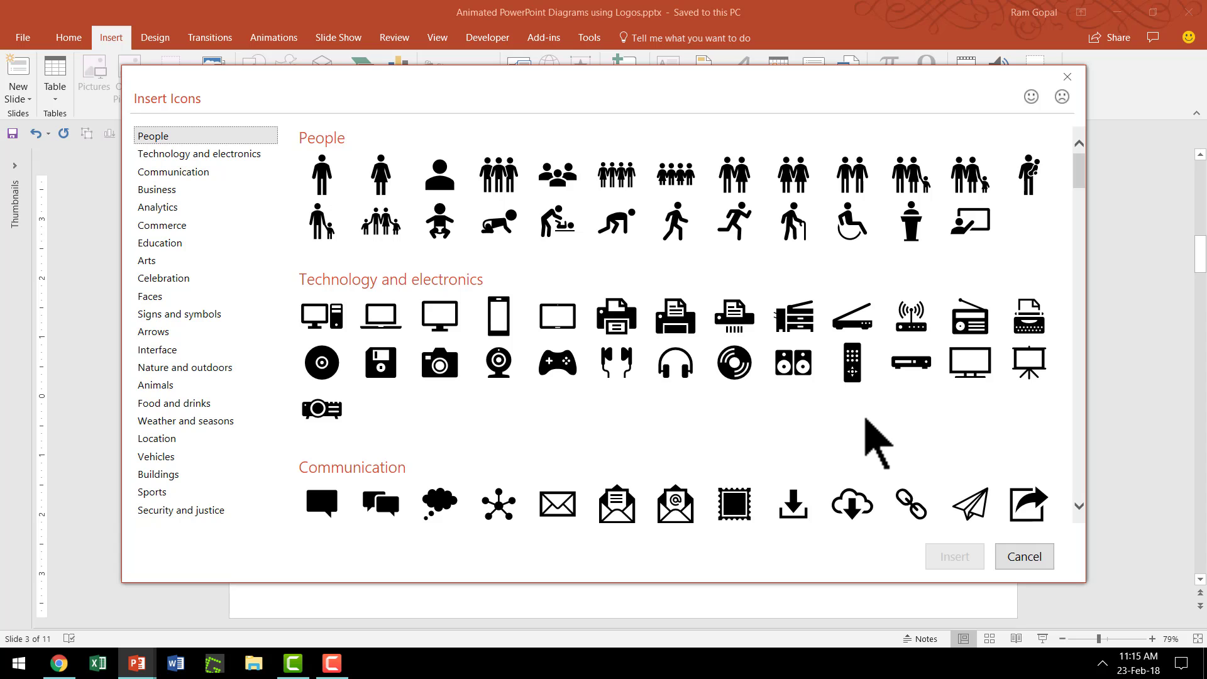
pyautogui.click(1080, 172)
pyautogui.moveTo(1082, 176); pyautogui.dragTo(1083, 219)
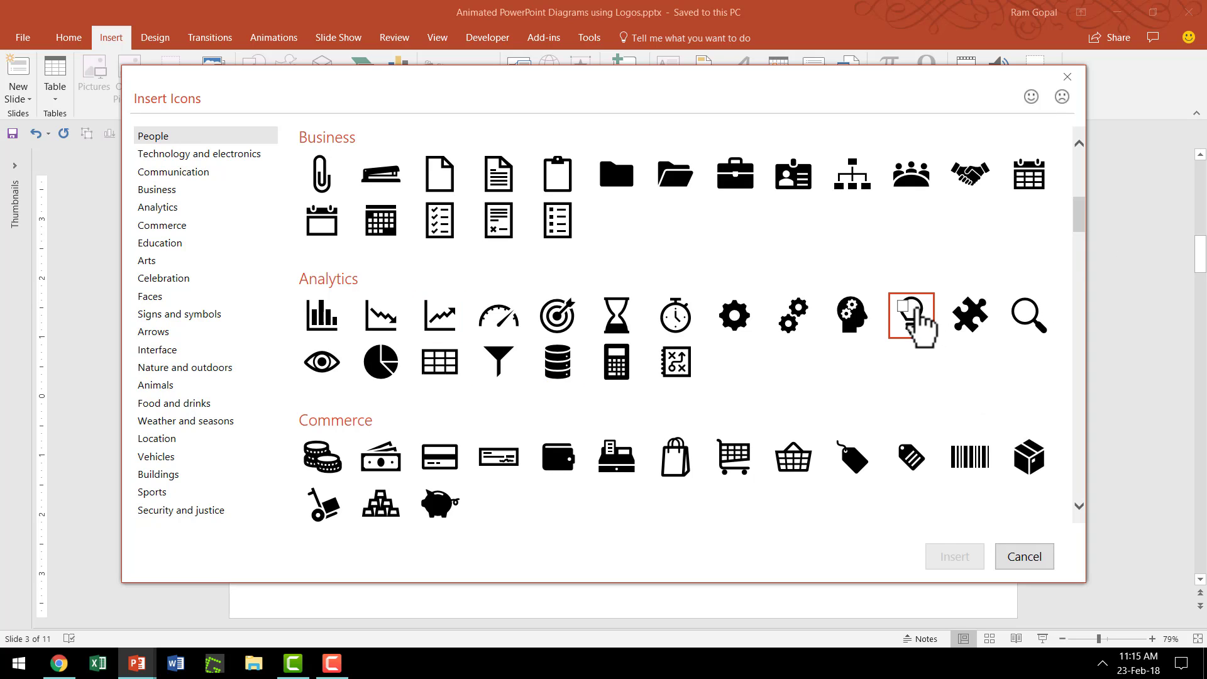
pyautogui.click(912, 317)
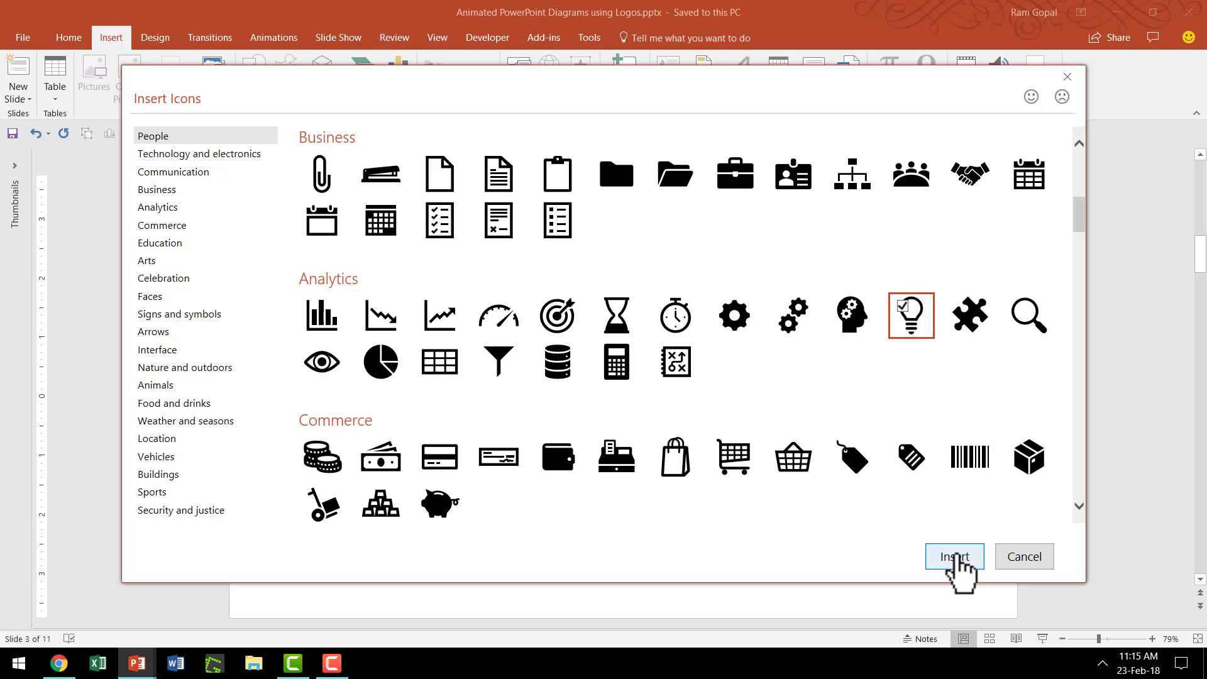
pyautogui.click(955, 556)
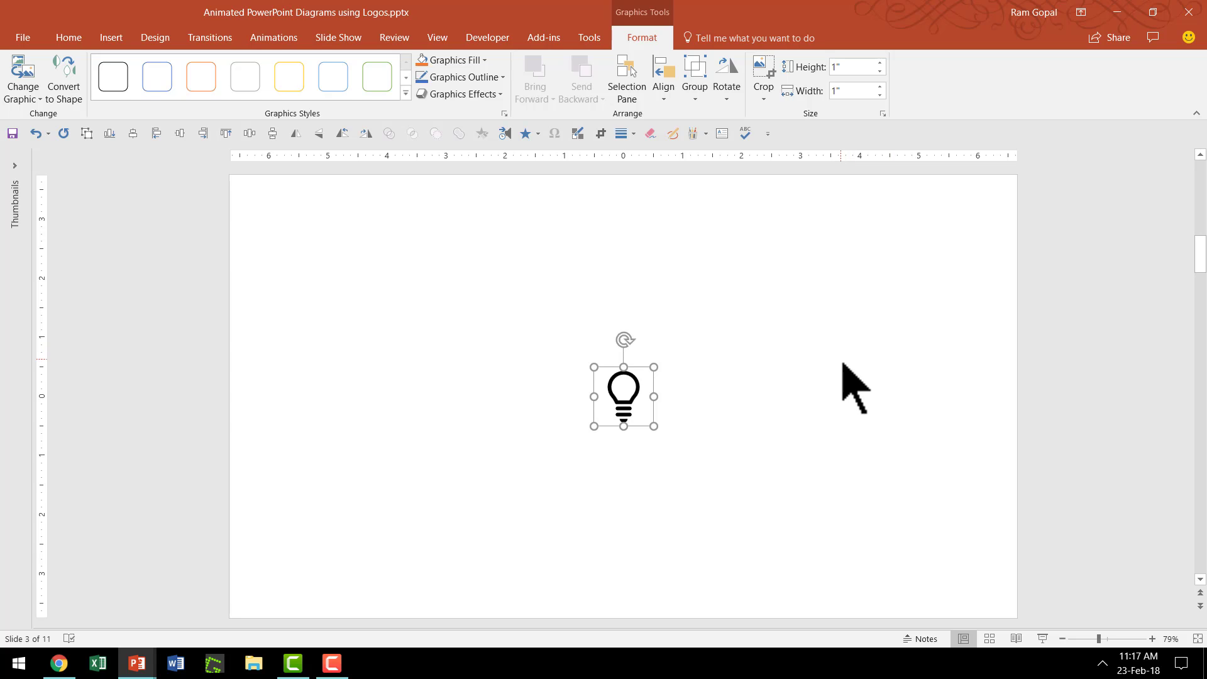
# Move the lightbulb to the left and ungroup it, converting it into a drawing object.
pyautogui.click(692, 499)
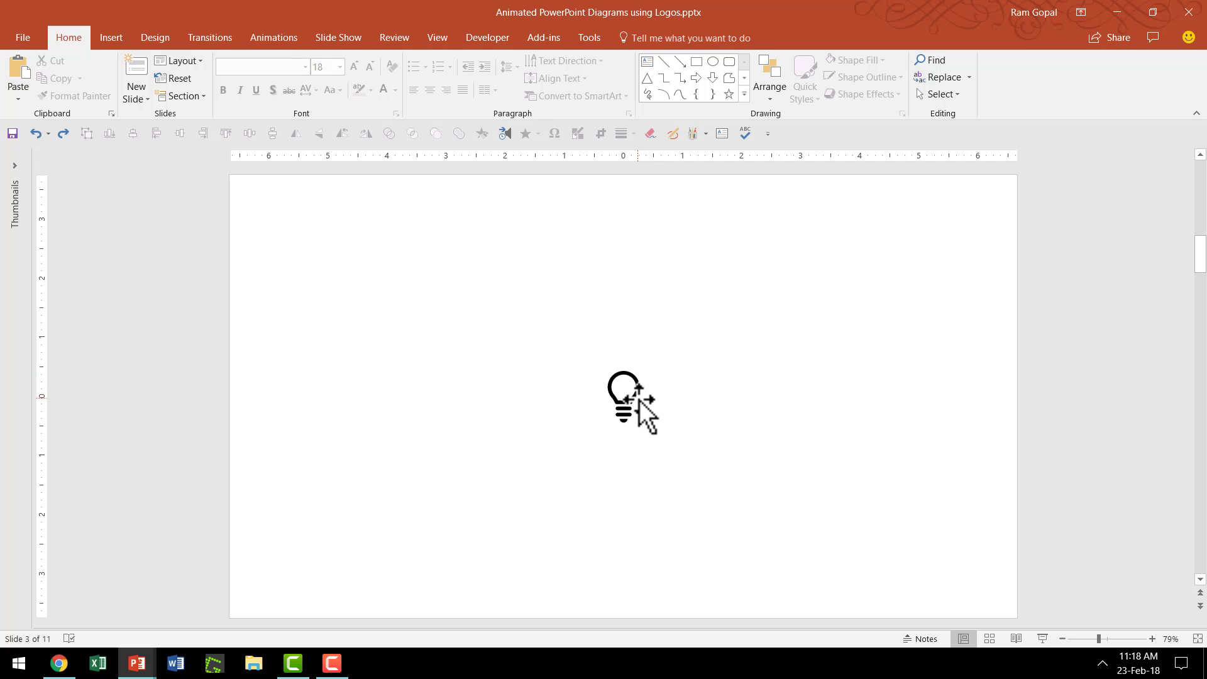
pyautogui.moveTo(641, 395); pyautogui.dragTo(642, 338)
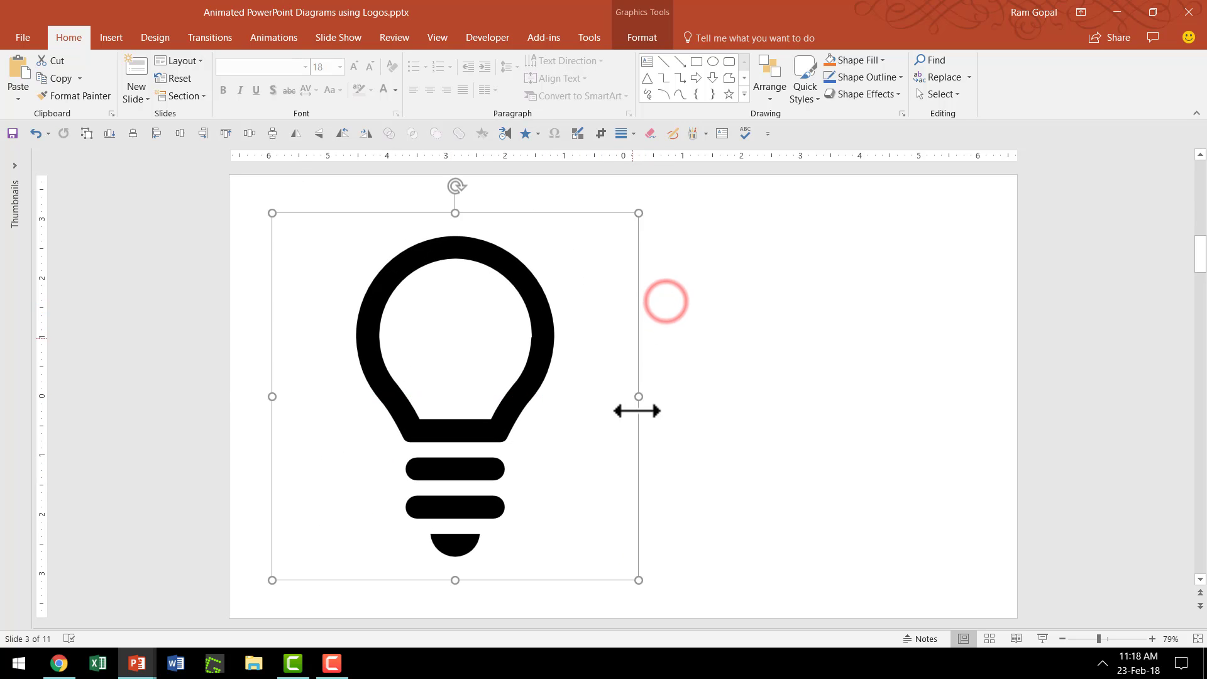
pyautogui.rightClick(540, 347)
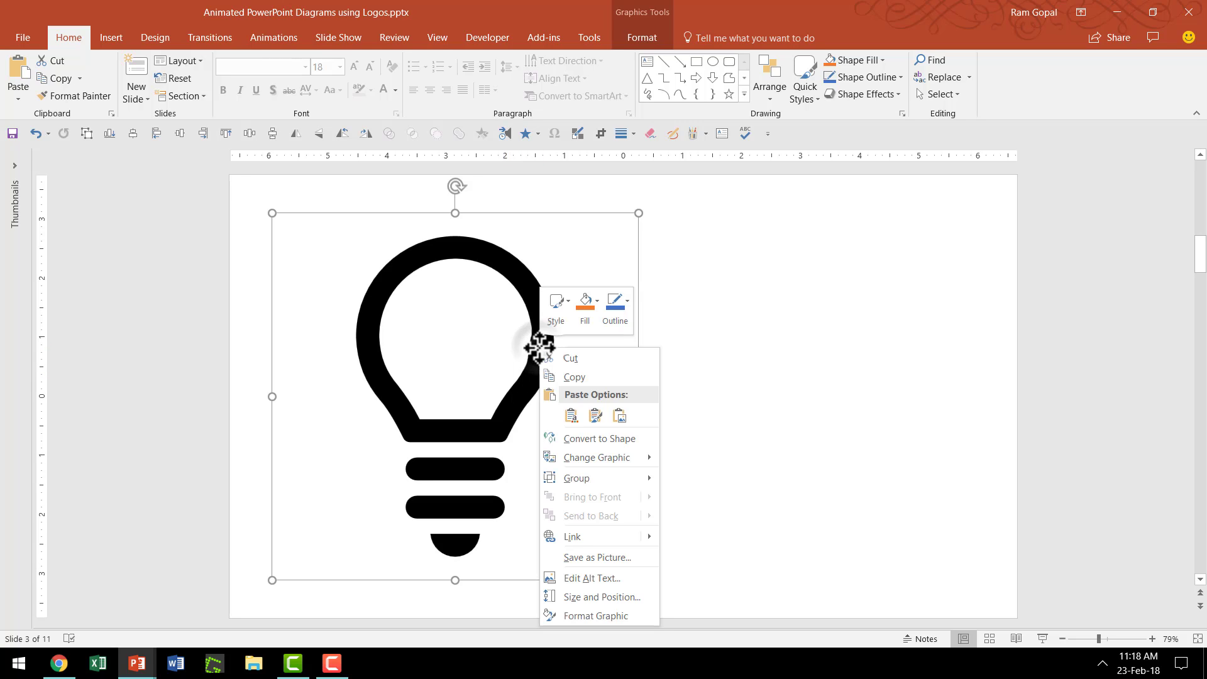
pyautogui.click(582, 477)
pyautogui.click(714, 521)
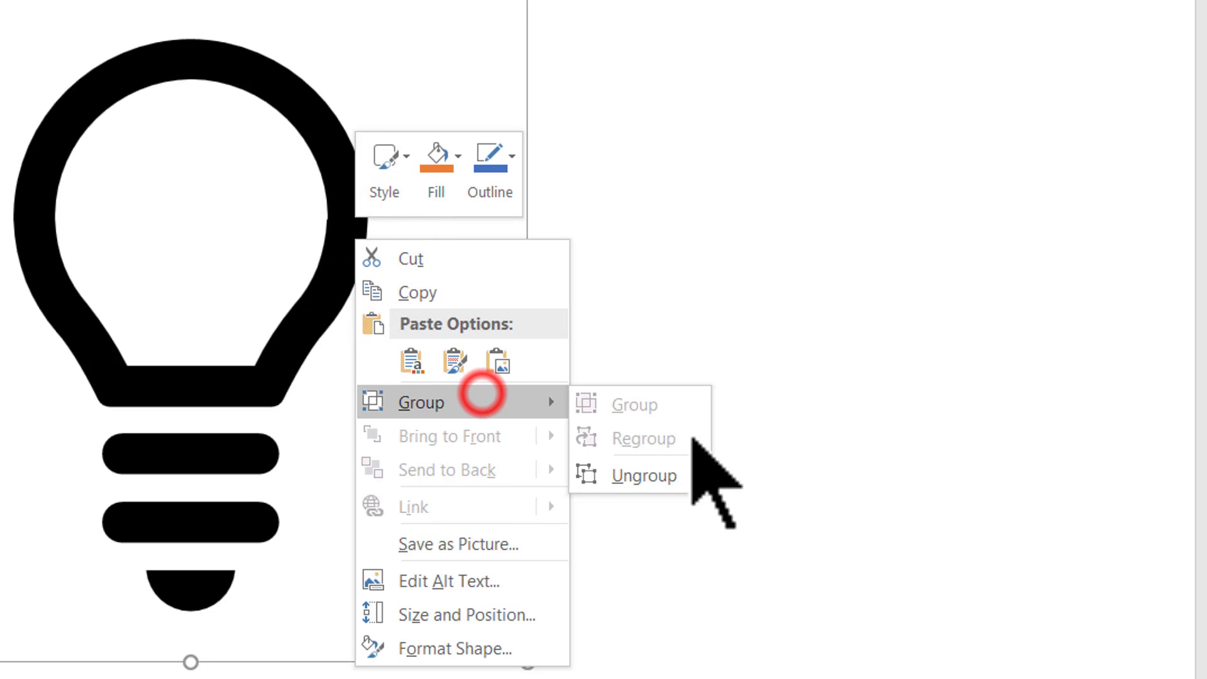
# Ungroup the lightbulb into a separate outline, two base bands and a cap.
pyautogui.click(678, 473)
pyautogui.click(688, 453)
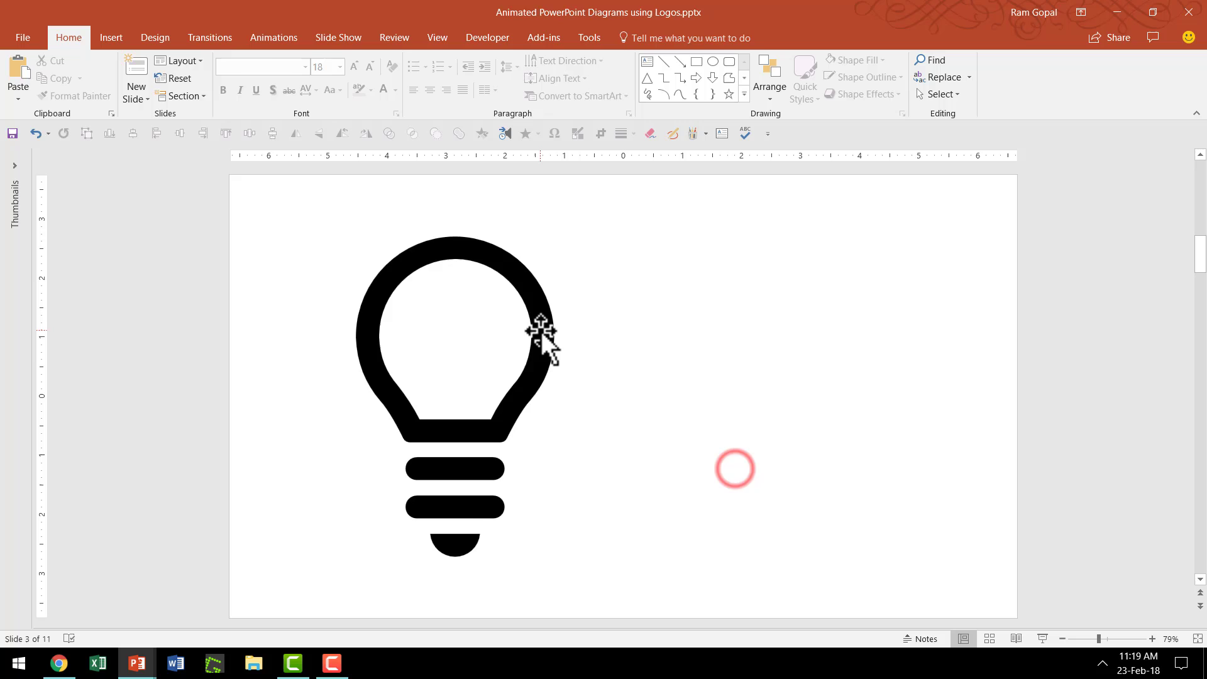
pyautogui.click(542, 332)
pyautogui.click(475, 469)
pyautogui.click(474, 507)
pyautogui.click(470, 541)
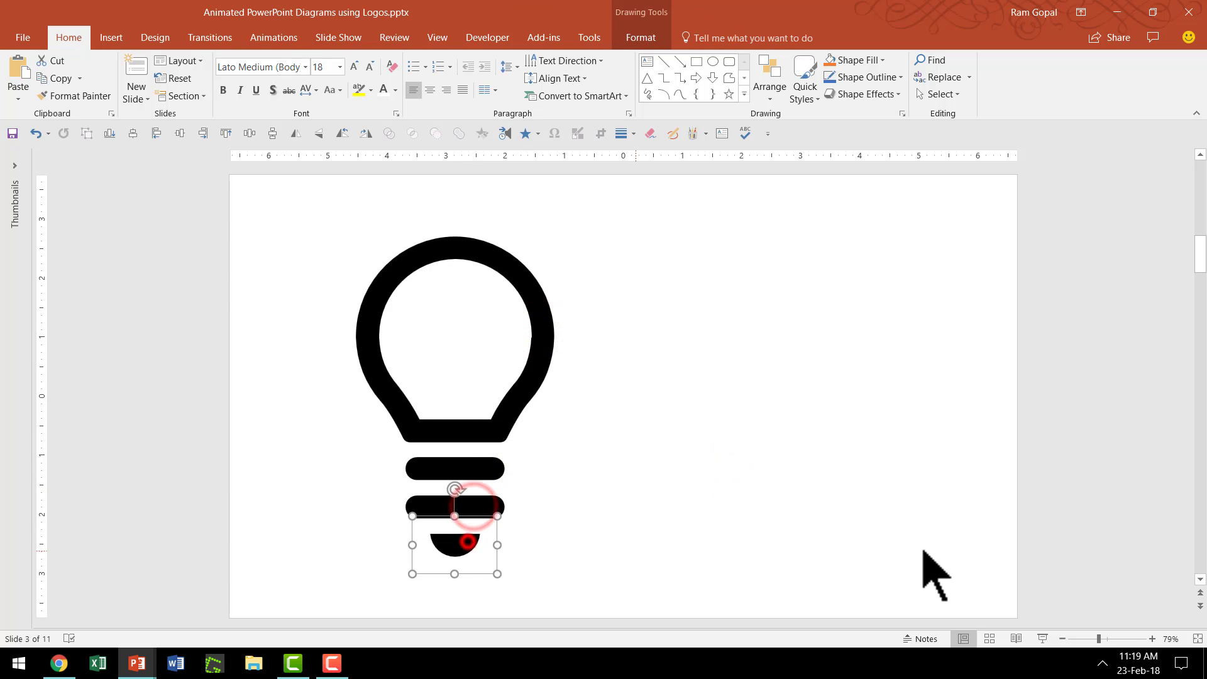
# Enlarge the bulb outline and reposition it above the base.
pyautogui.click(554, 349)
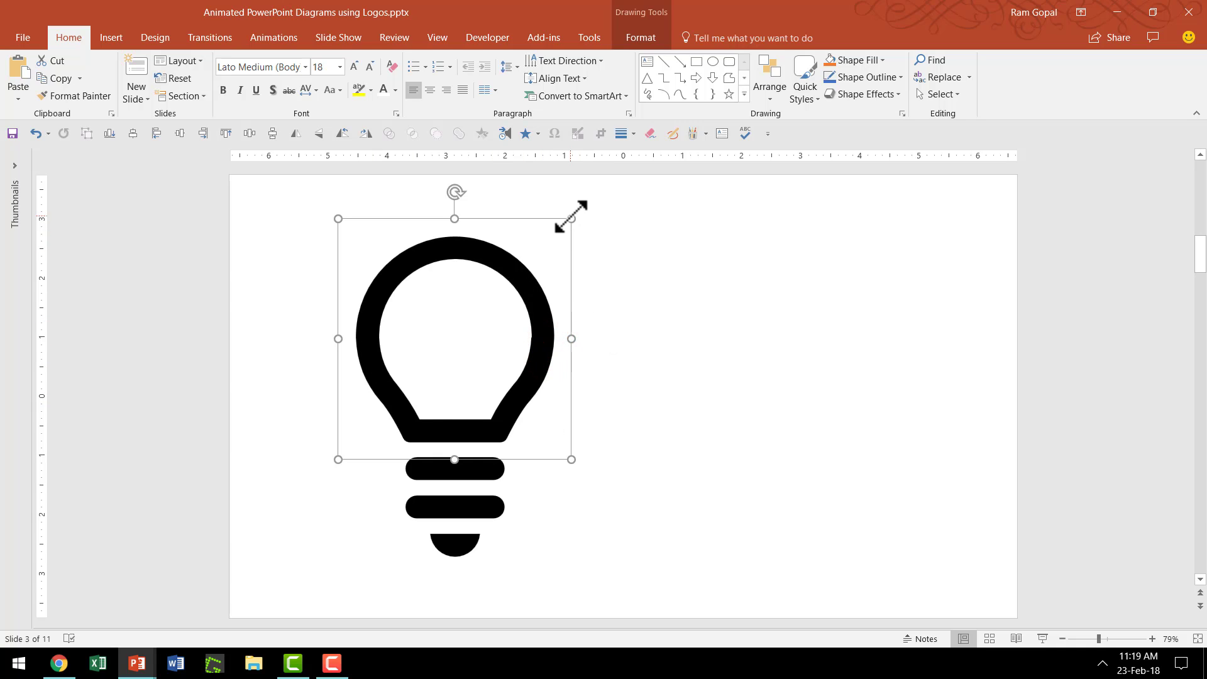
pyautogui.moveTo(571, 216); pyautogui.dragTo(598, 199)
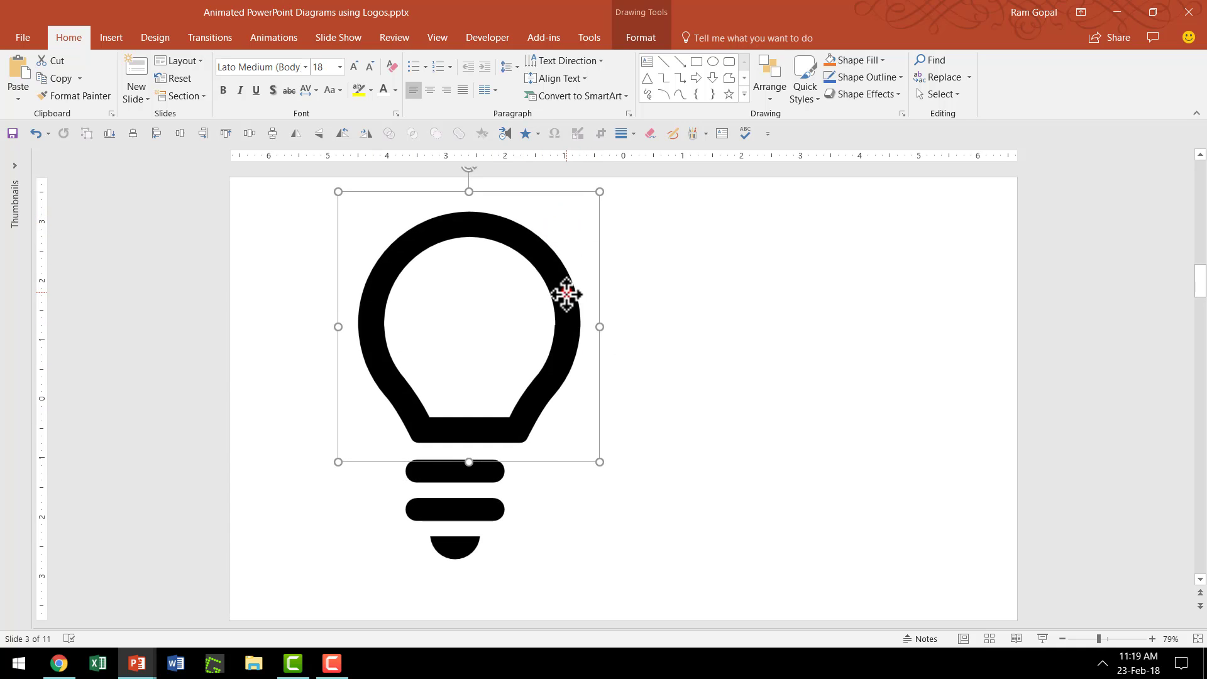
pyautogui.moveTo(566, 291); pyautogui.dragTo(558, 308)
# Stack the two base bands and the cap snugly beneath the enlarged bulb.
pyautogui.click(694, 417)
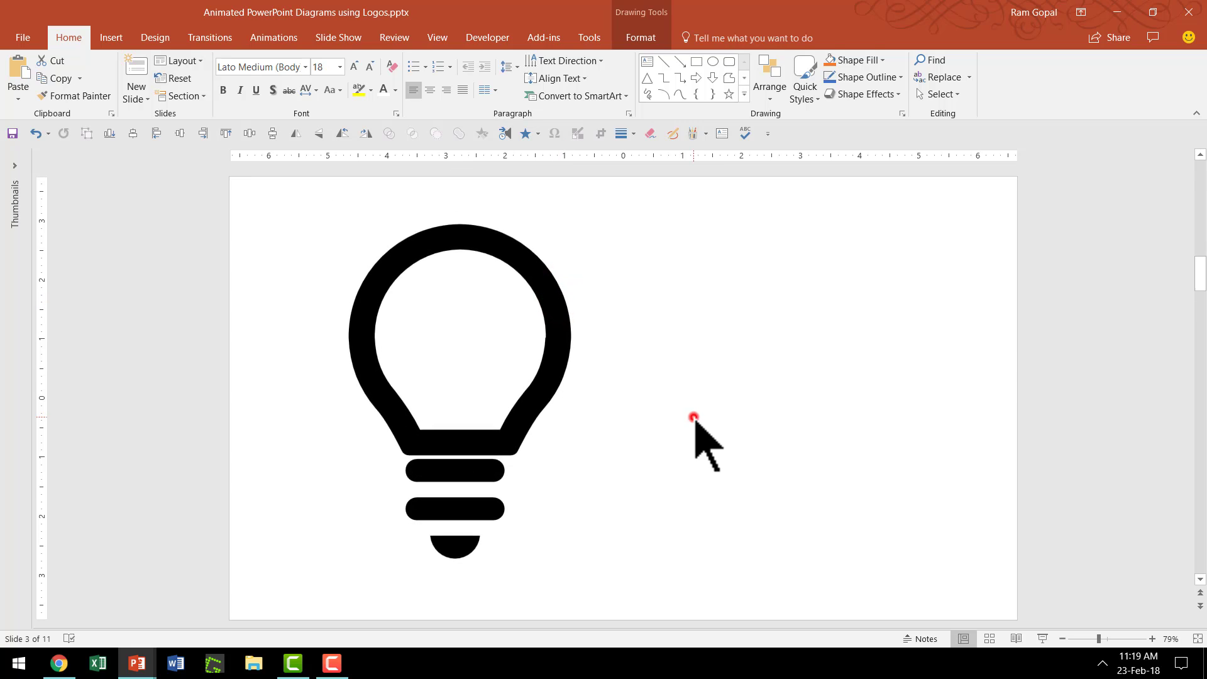
pyautogui.moveTo(469, 473); pyautogui.dragTo(480, 496)
pyautogui.click(480, 507)
pyautogui.moveTo(475, 548); pyautogui.dragTo(478, 527)
pyautogui.click(660, 552)
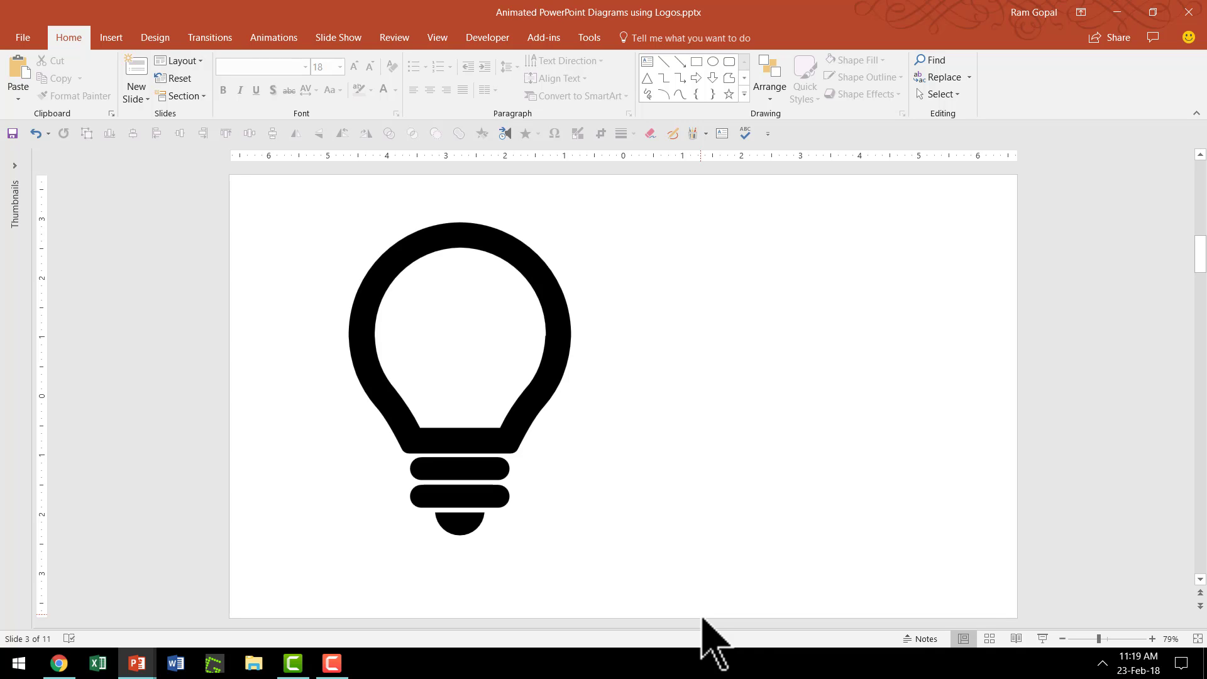
# Duplicate the bulb outline to the right and draw a thin blue rectangle across it.
pyautogui.click(564, 349)
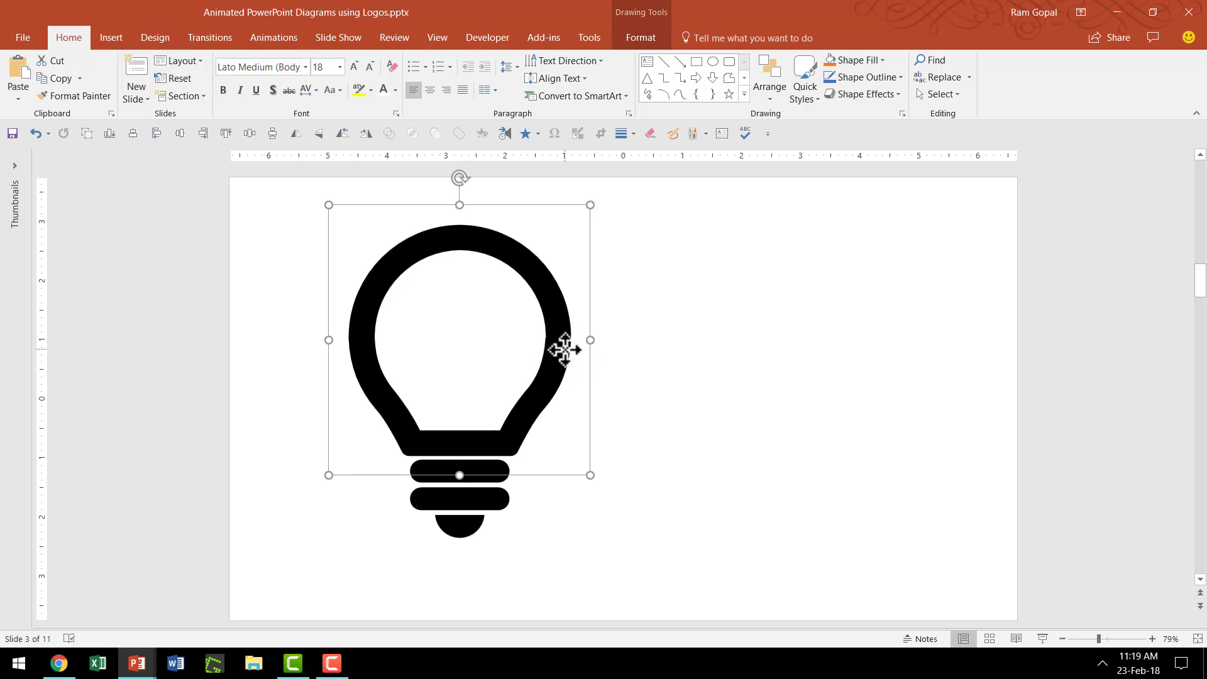
pyautogui.moveTo(566, 348); pyautogui.dragTo(863, 350)
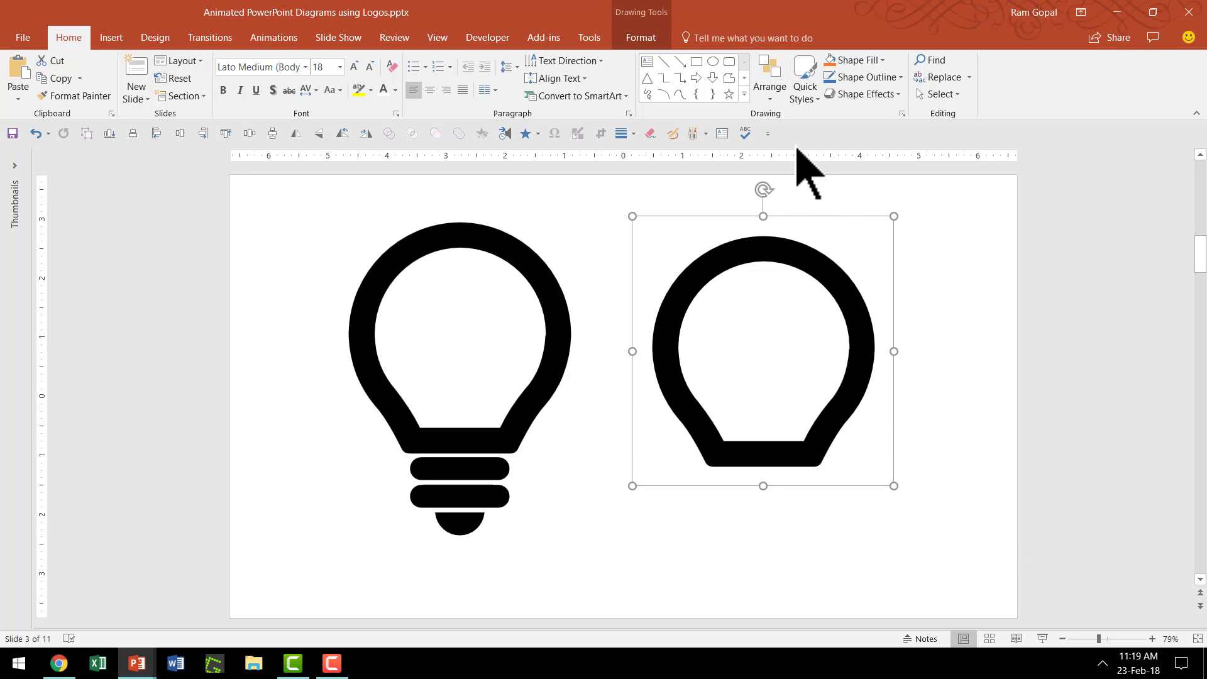
pyautogui.click(744, 94)
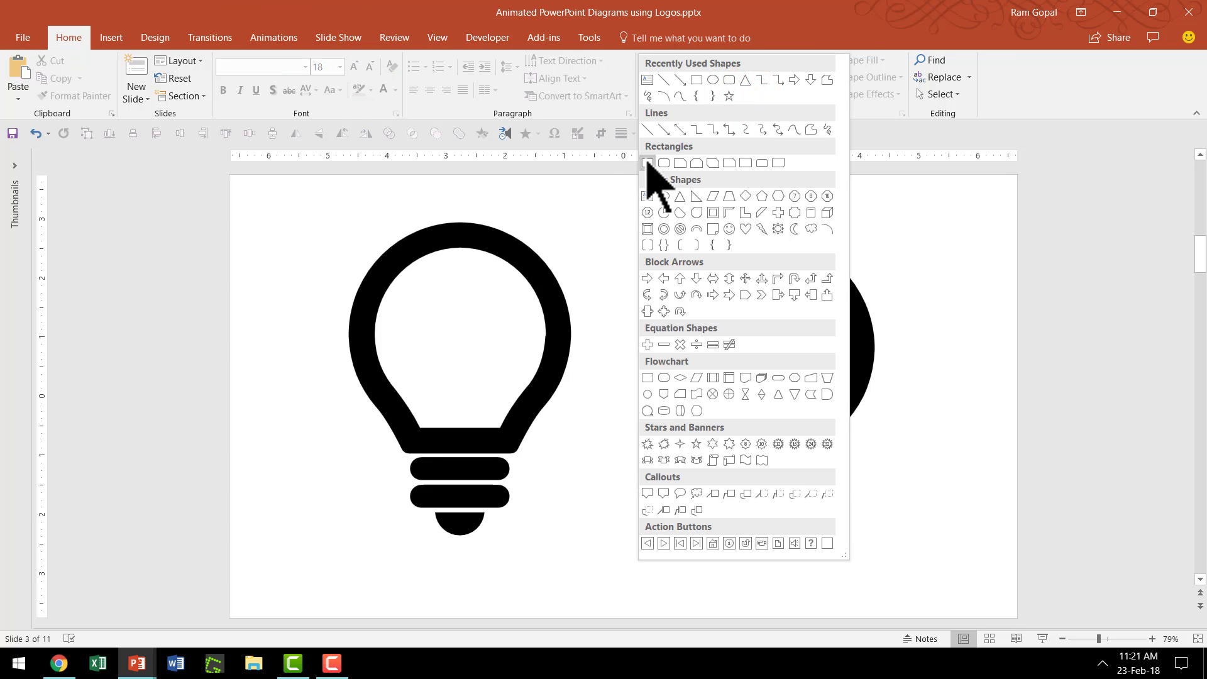
pyautogui.click(648, 164)
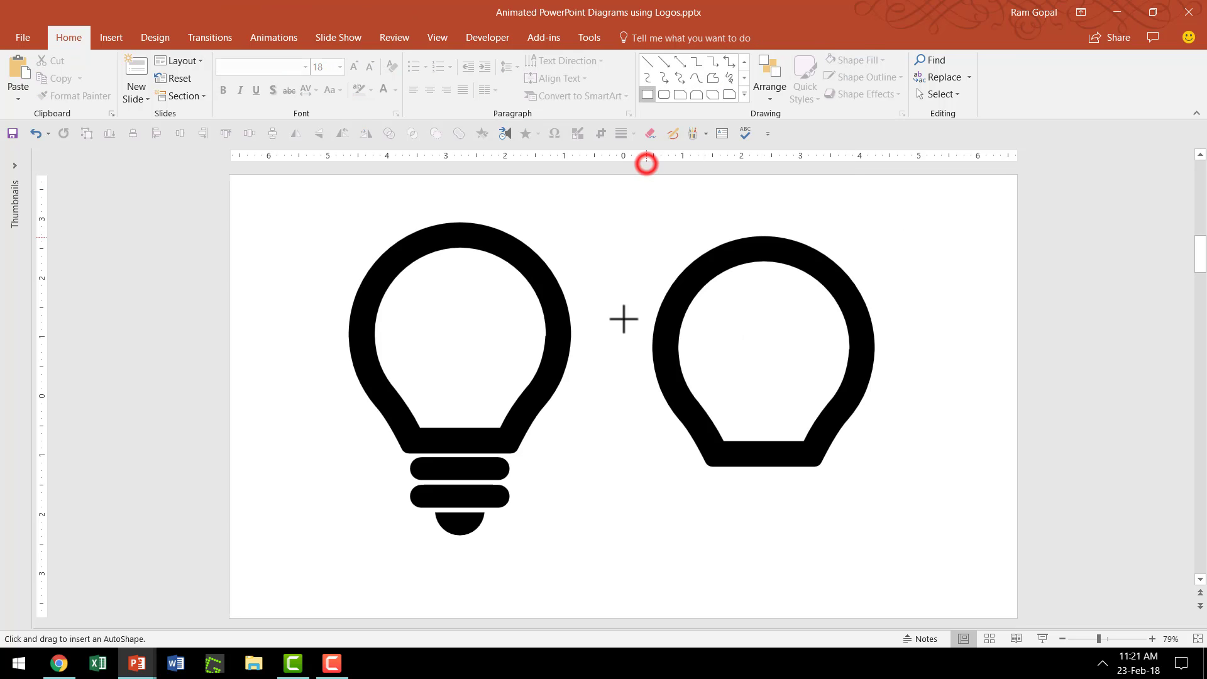
pyautogui.moveTo(607, 306)
pyautogui.mouseDown()
pyautogui.moveTo(751, 320)
pyautogui.moveTo(988, 315)
pyautogui.mouseUp()
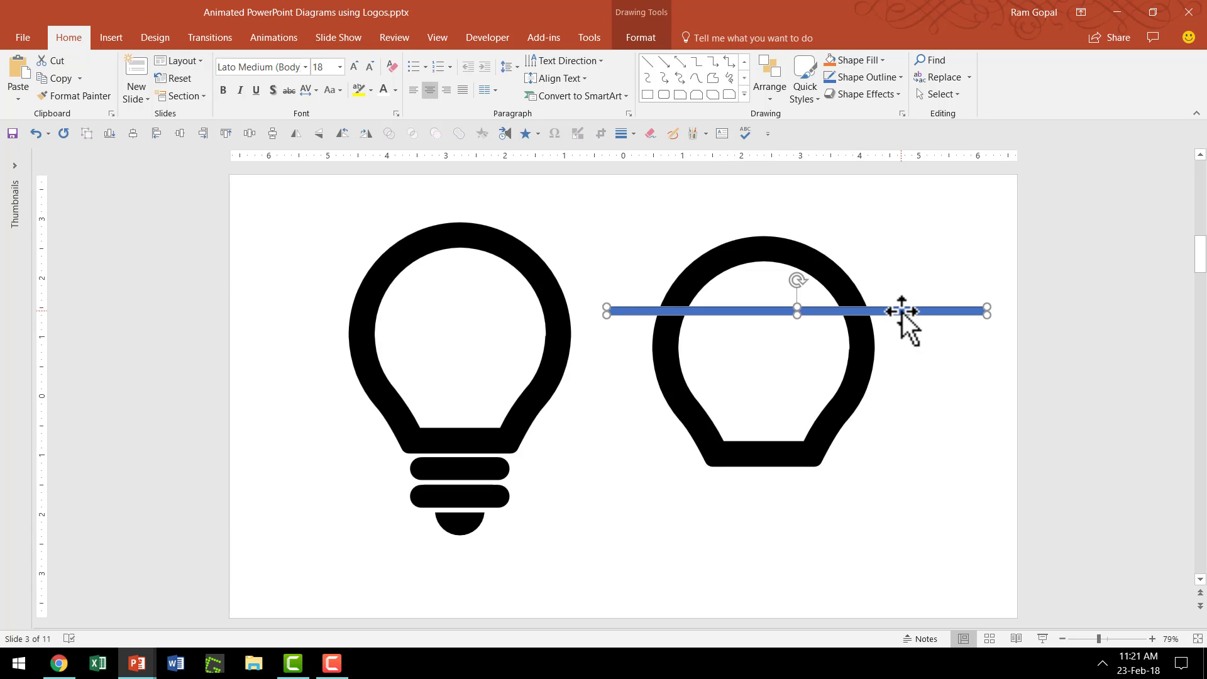
# Copy the blue bar lower across the outline and select the outline with both bars.
pyautogui.moveTo(903, 312); pyautogui.dragTo(896, 395)
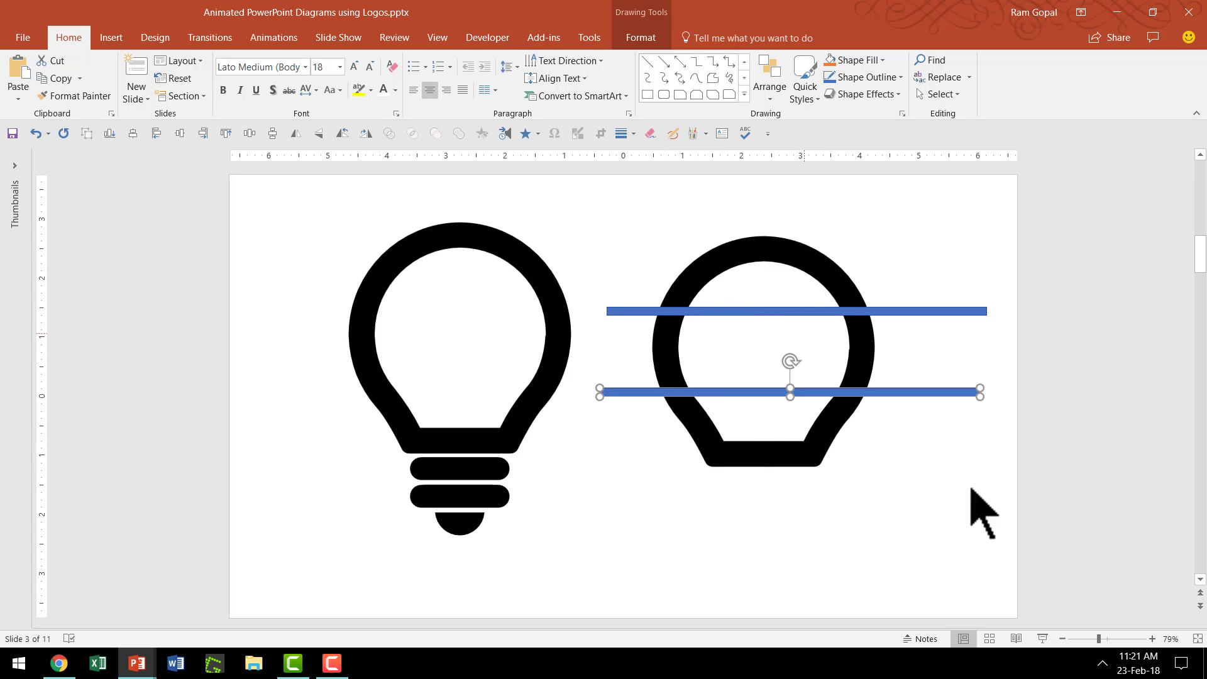
pyautogui.click(1028, 497)
pyautogui.moveTo(1041, 545)
pyautogui.mouseDown()
pyautogui.moveTo(767, 404)
pyautogui.moveTo(573, 170)
pyautogui.mouseUp()
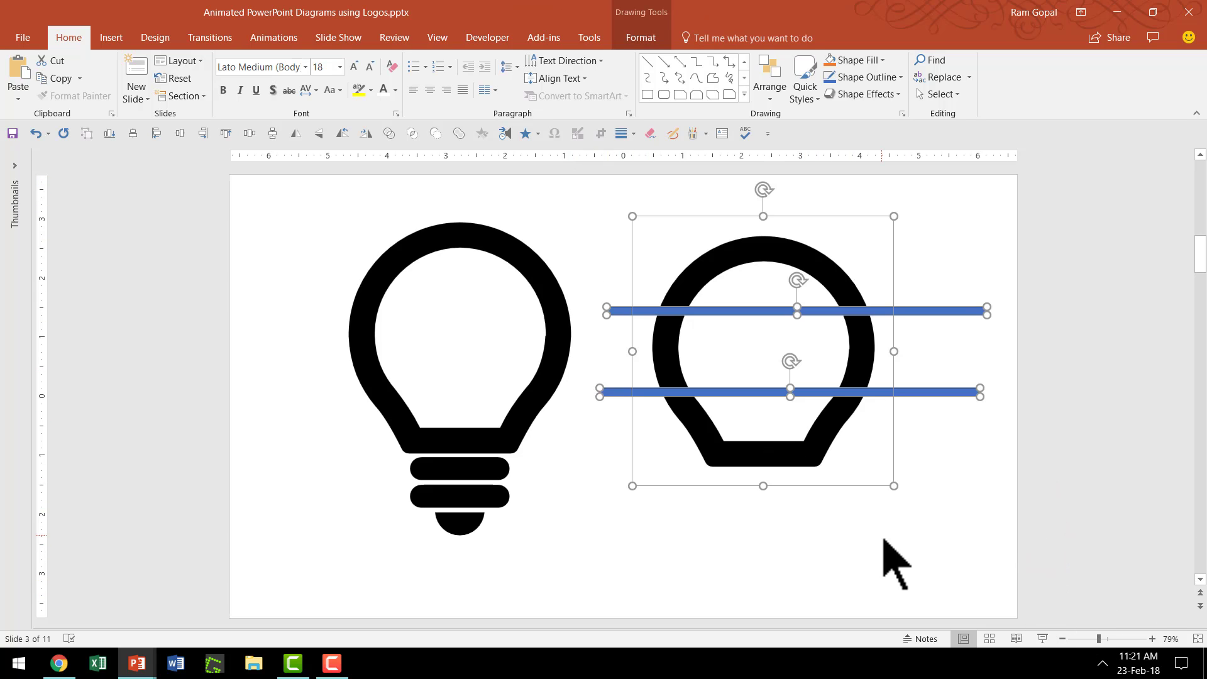
# Fragment the copied bulb and the two bars with Merge Shapes.
pyautogui.click(629, 38)
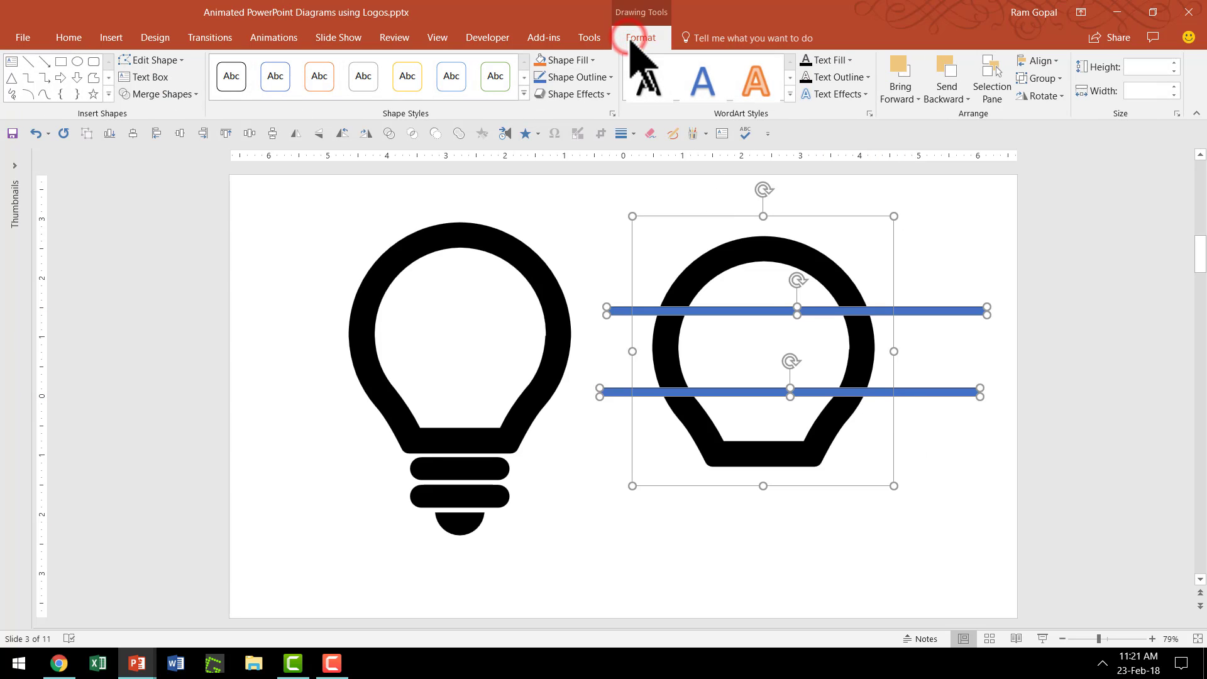
pyautogui.click(172, 94)
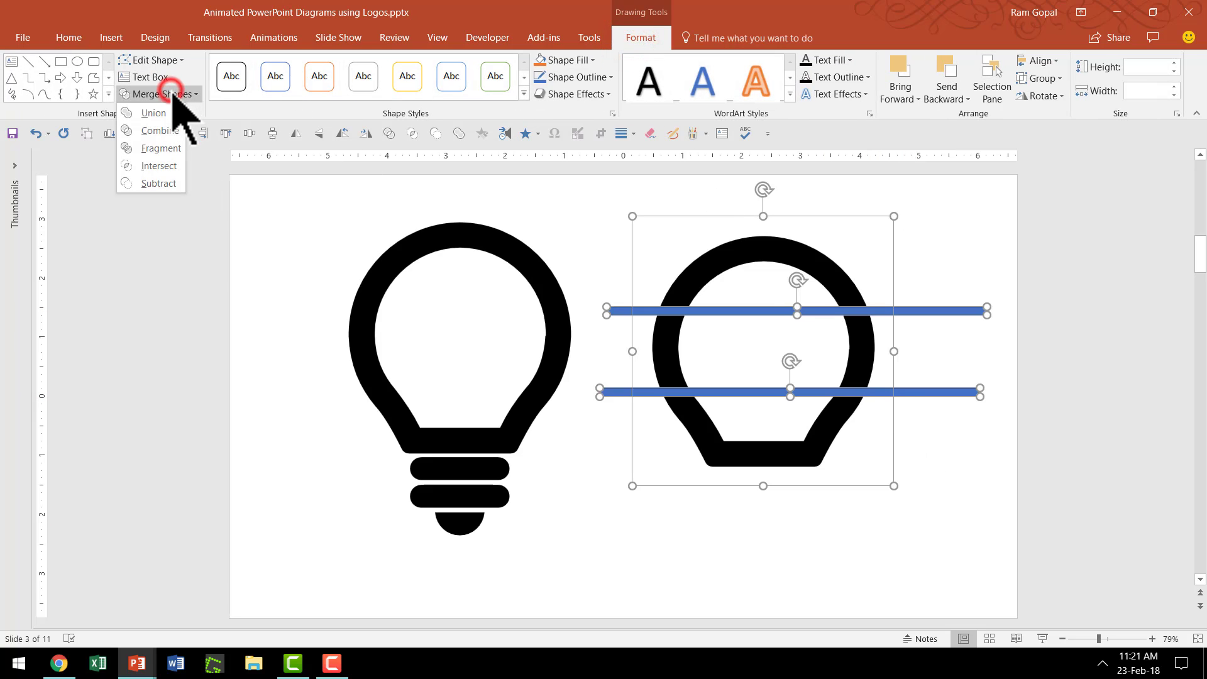
pyautogui.click(162, 148)
pyautogui.press('Escape')
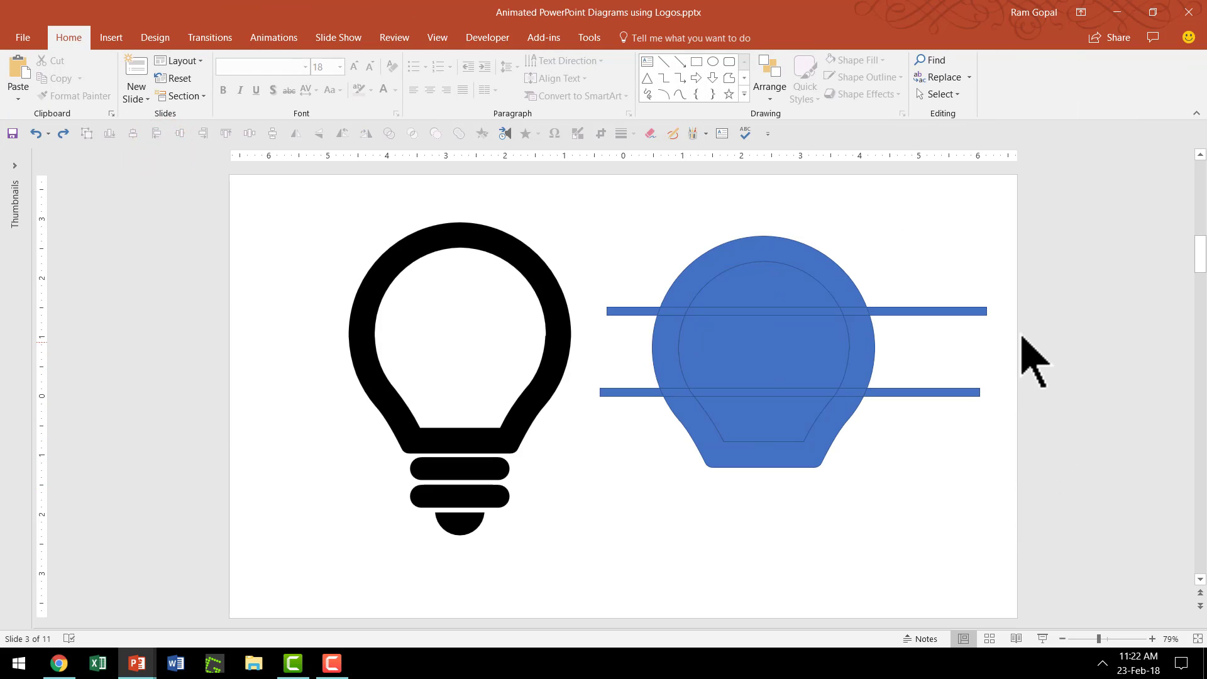
# Delete the fragments of both blue lines, leaving two white gaps.
pyautogui.moveTo(1020, 325)
pyautogui.mouseDown()
pyautogui.moveTo(587, 281)
pyautogui.moveTo(582, 294)
pyautogui.mouseUp()
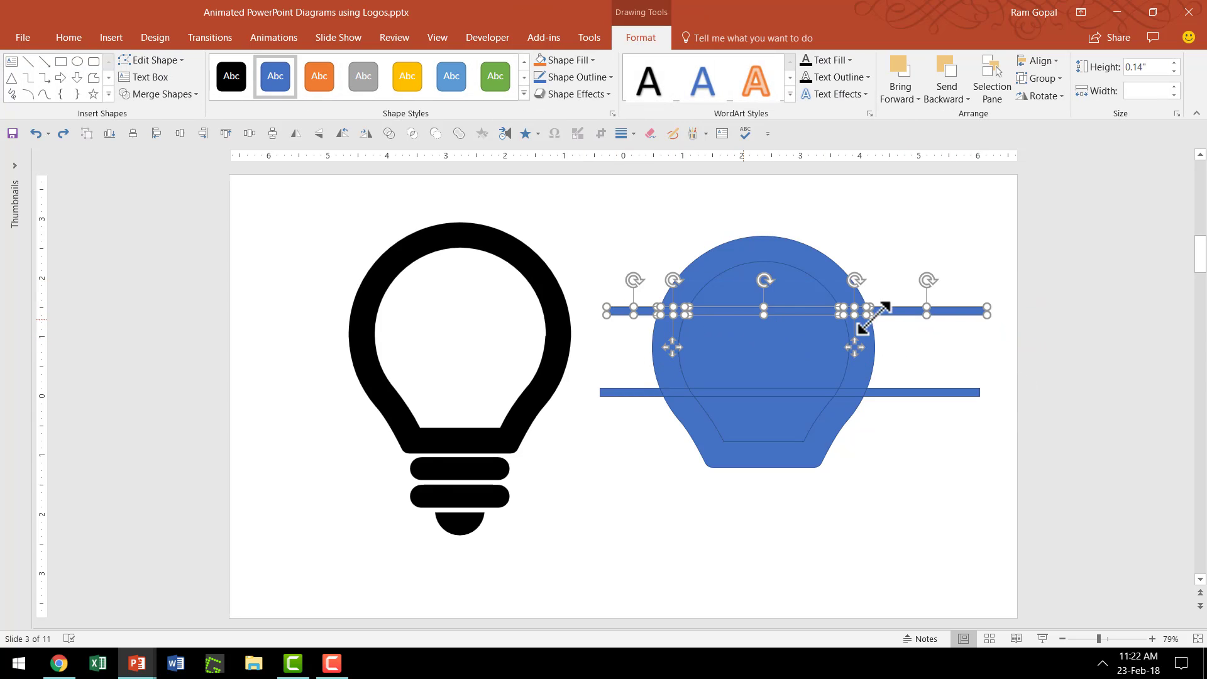
pyautogui.press('Delete')
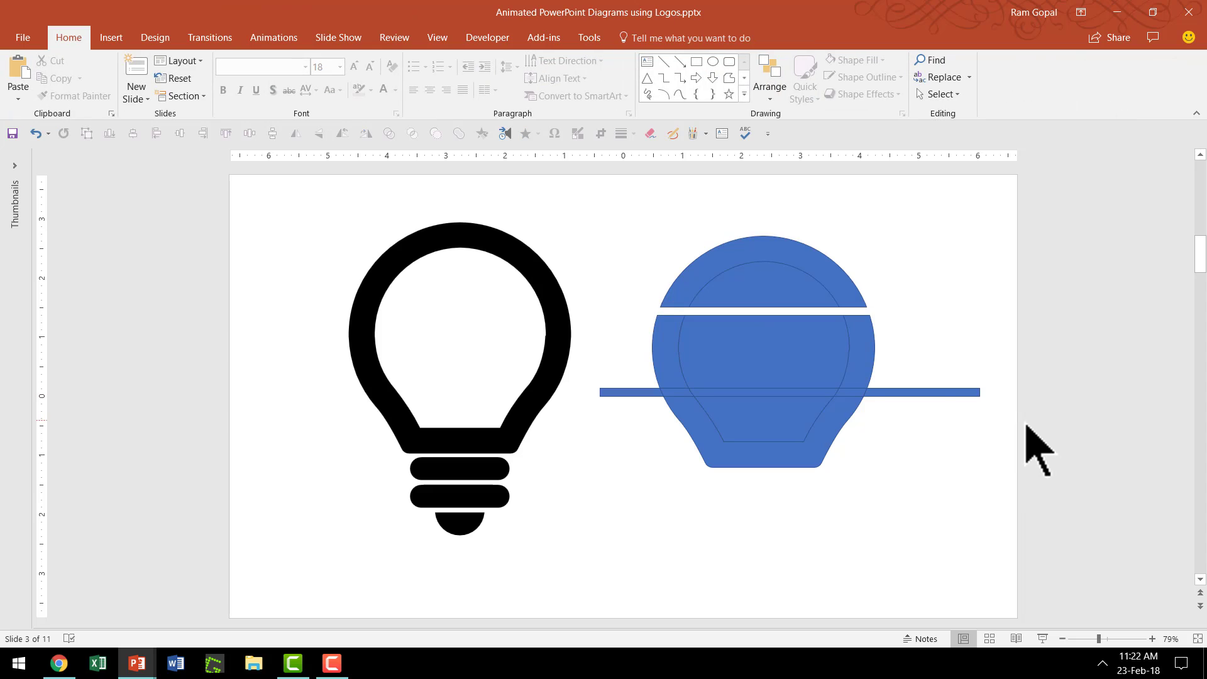
pyautogui.moveTo(1017, 424); pyautogui.dragTo(574, 362)
pyautogui.press('Delete')
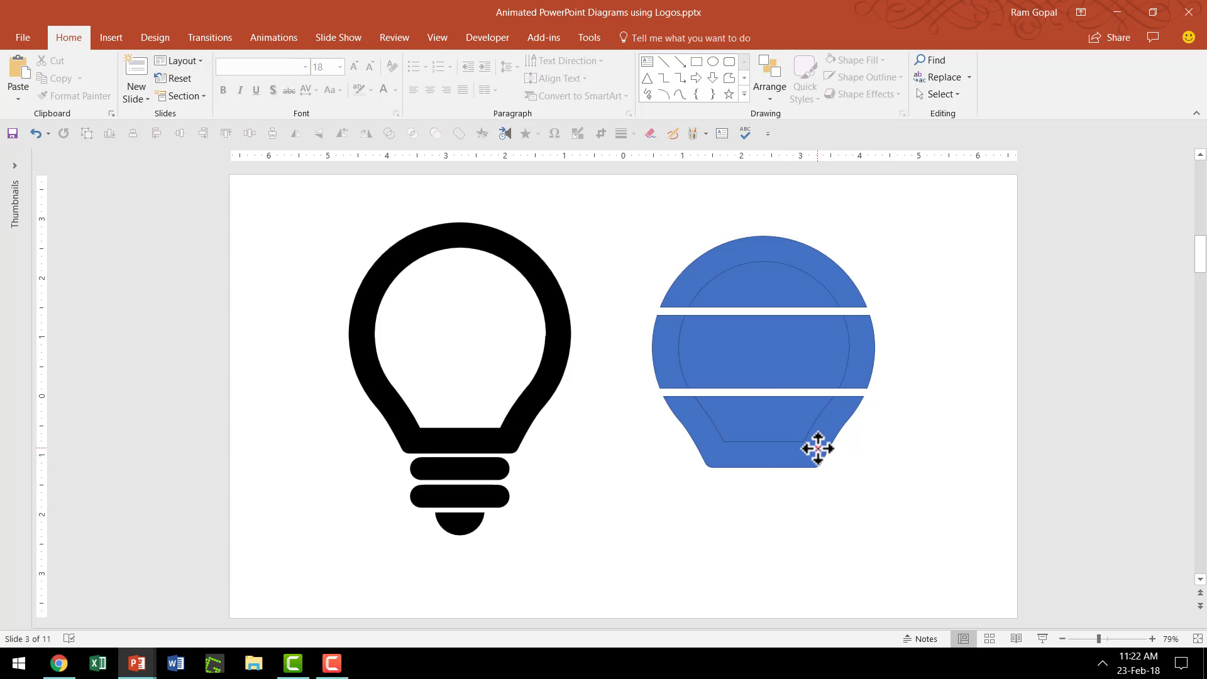
# Fill the bottom piece, both middle band segments and the top arc gold.
pyautogui.click(818, 449)
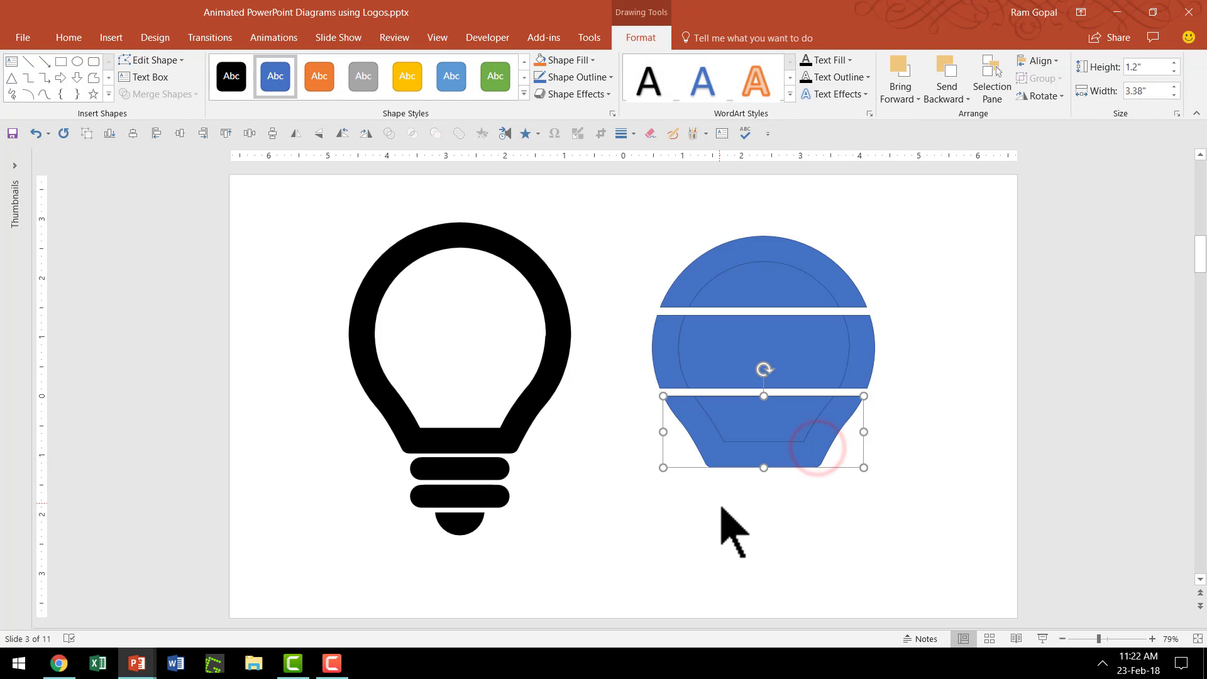
pyautogui.click(561, 59)
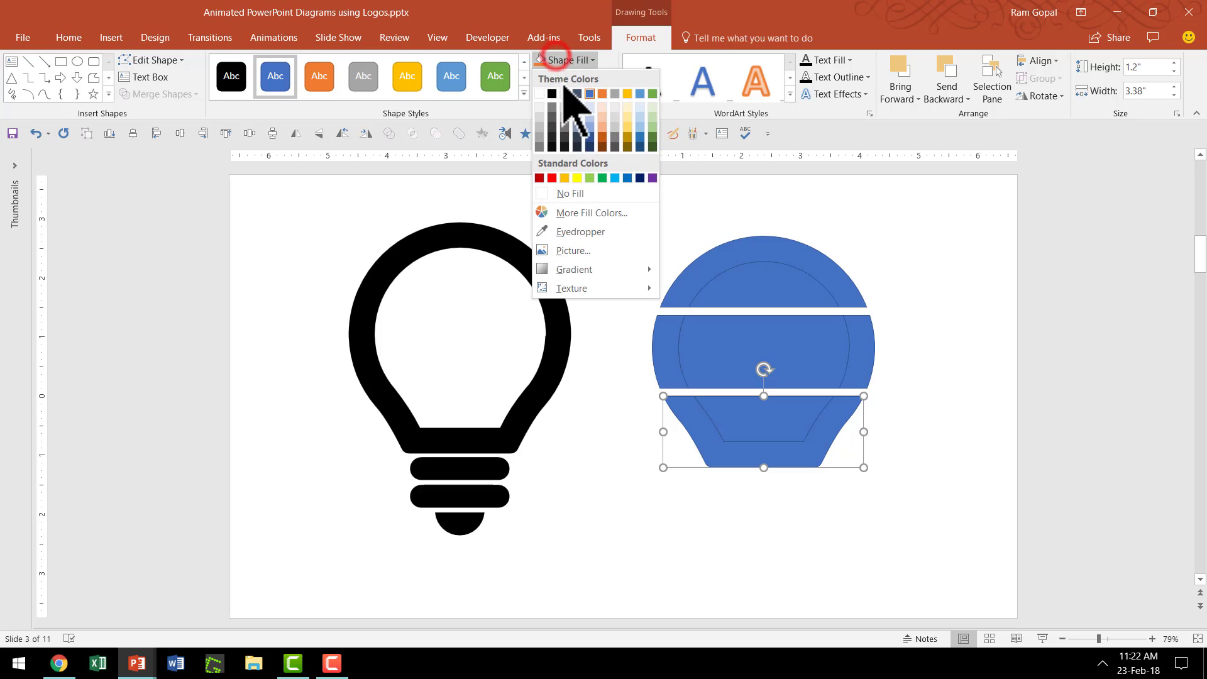
pyautogui.click(565, 178)
pyautogui.click(863, 339)
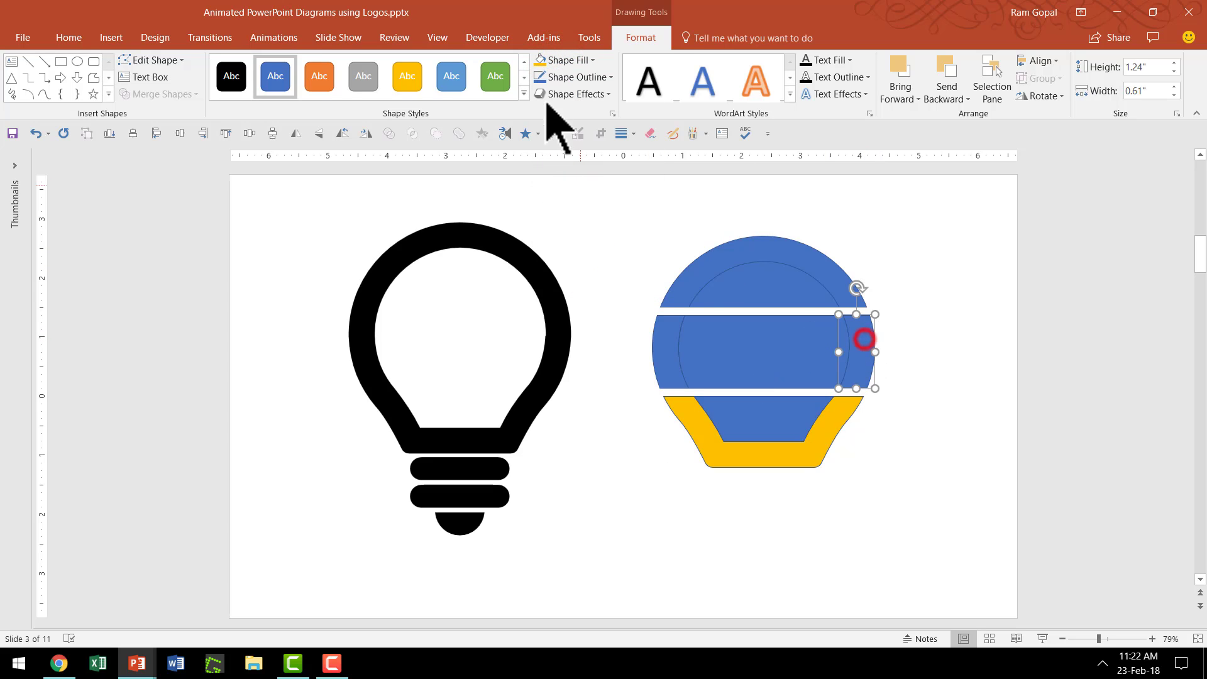
pyautogui.click(540, 59)
pyautogui.click(671, 338)
pyautogui.click(540, 59)
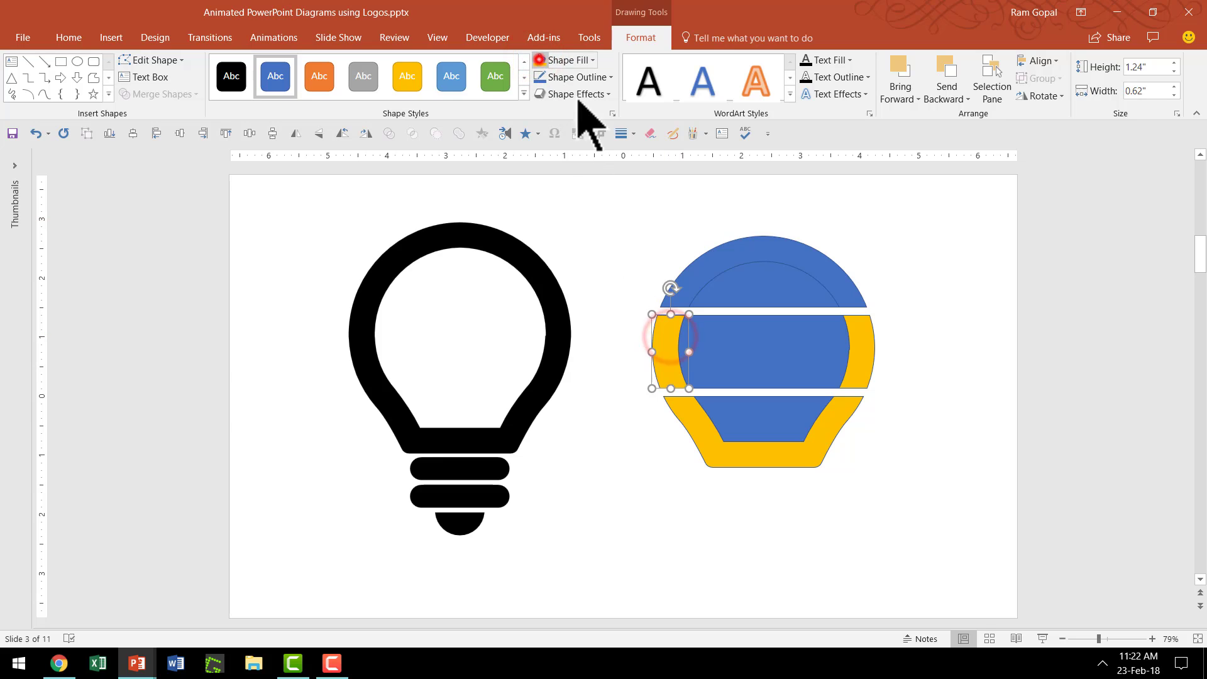
pyautogui.click(710, 262)
pyautogui.click(543, 60)
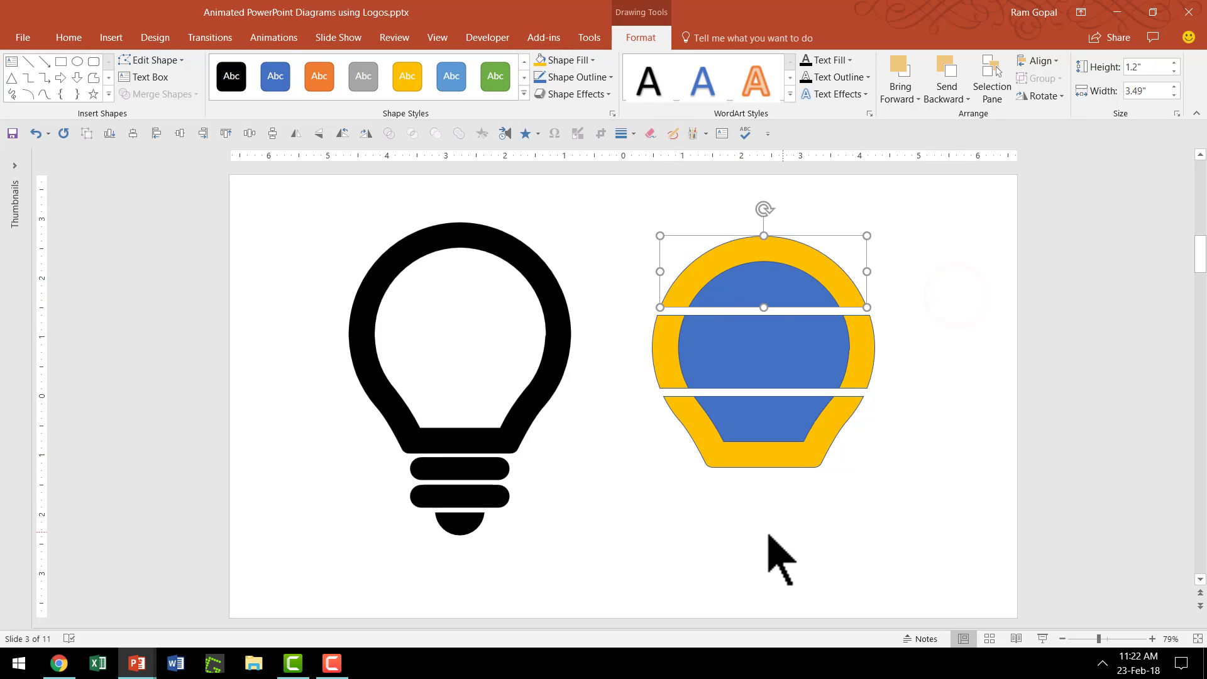
# Fill the three inner bulb shapes light grey.
pyautogui.click(768, 267)
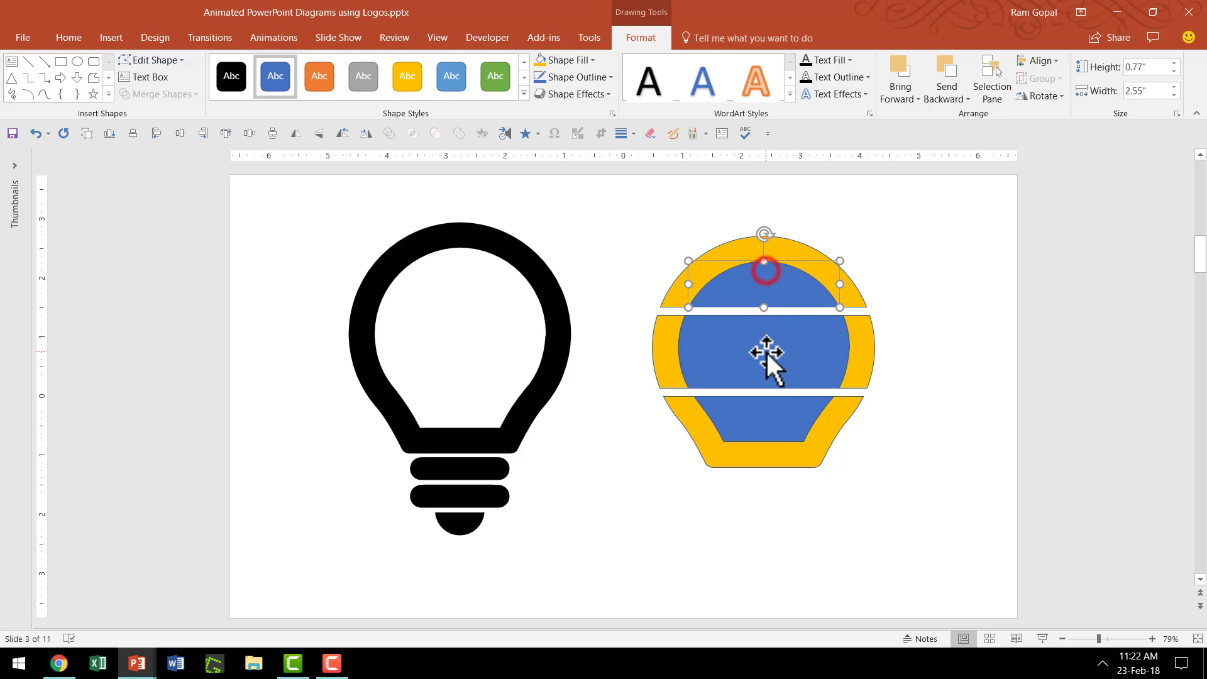
pyautogui.keyDown('shift'); pyautogui.click(767, 350); pyautogui.keyUp('shift')
pyautogui.keyDown('shift'); pyautogui.click(763, 422); pyautogui.keyUp('shift')
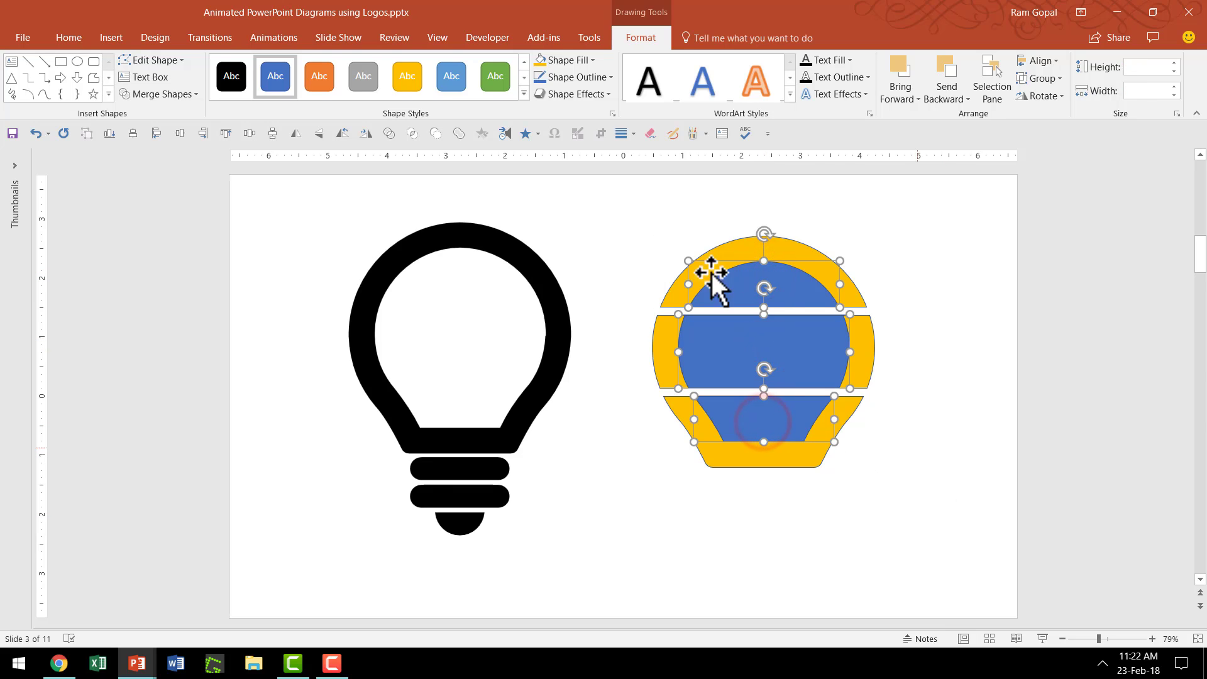
pyautogui.click(581, 60)
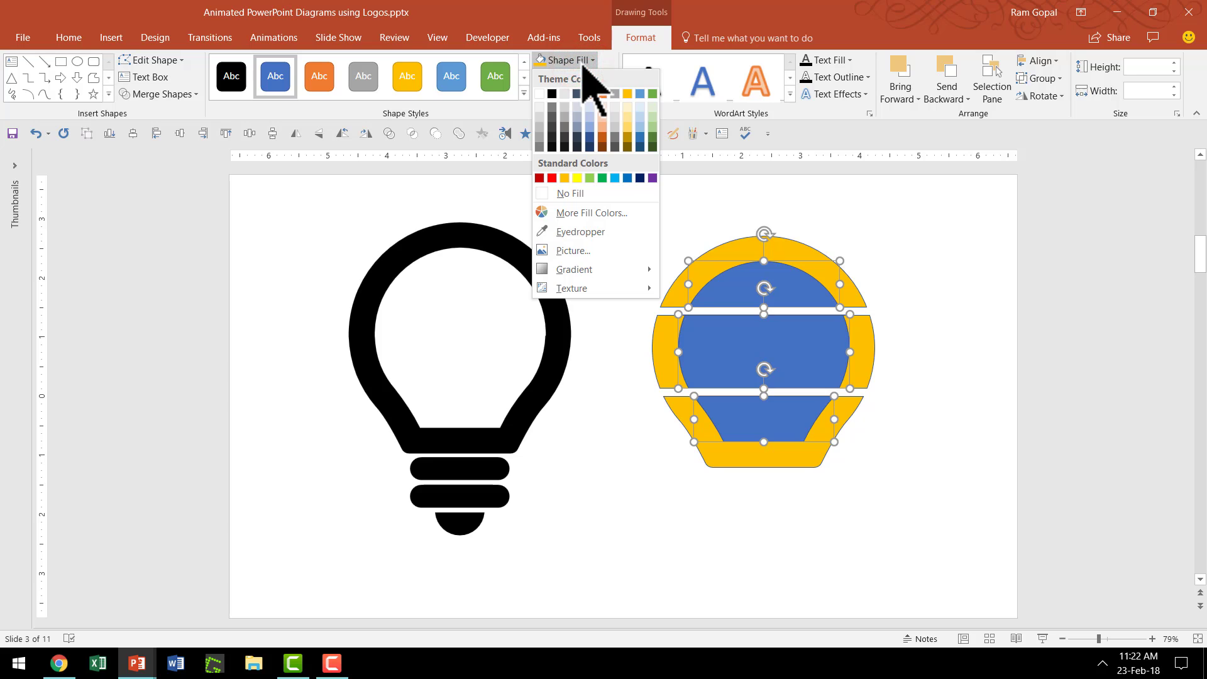
pyautogui.click(565, 105)
# Select all the gold-and-grey bulb pieces and bring up the Shape Outline colours.
pyautogui.click(1037, 351)
pyautogui.click(972, 549)
pyautogui.moveTo(972, 549)
pyautogui.mouseDown()
pyautogui.moveTo(607, 248)
pyautogui.moveTo(591, 183)
pyautogui.mouseUp()
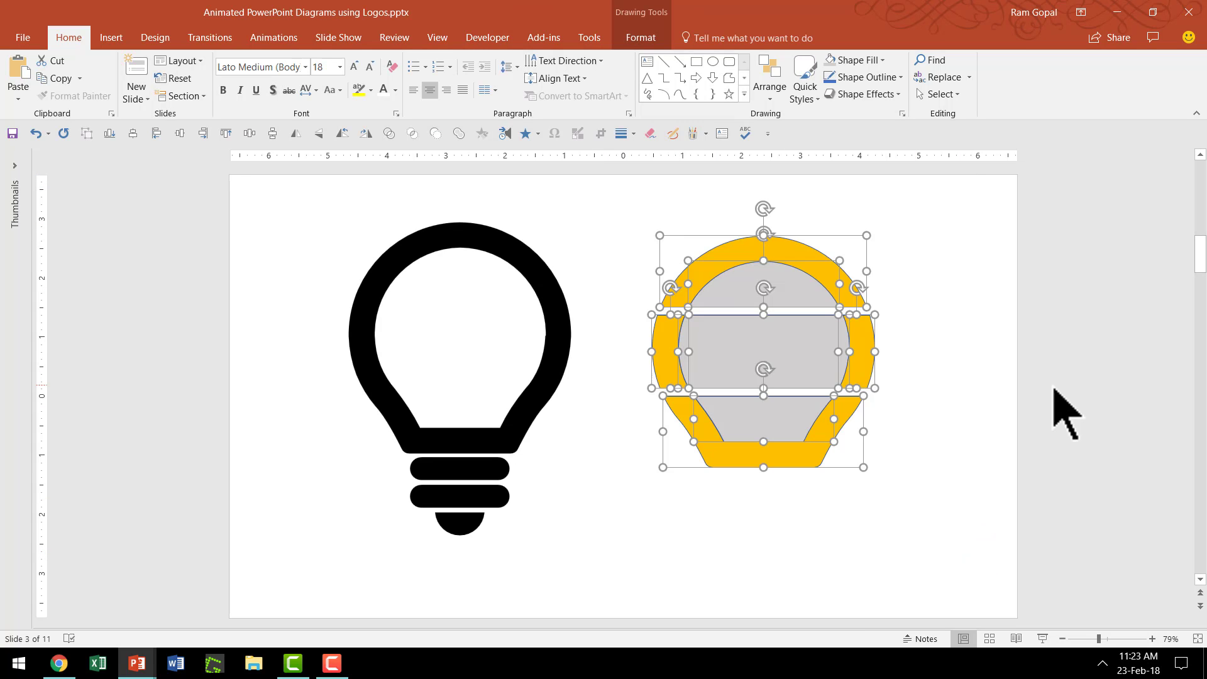
pyautogui.click(874, 77)
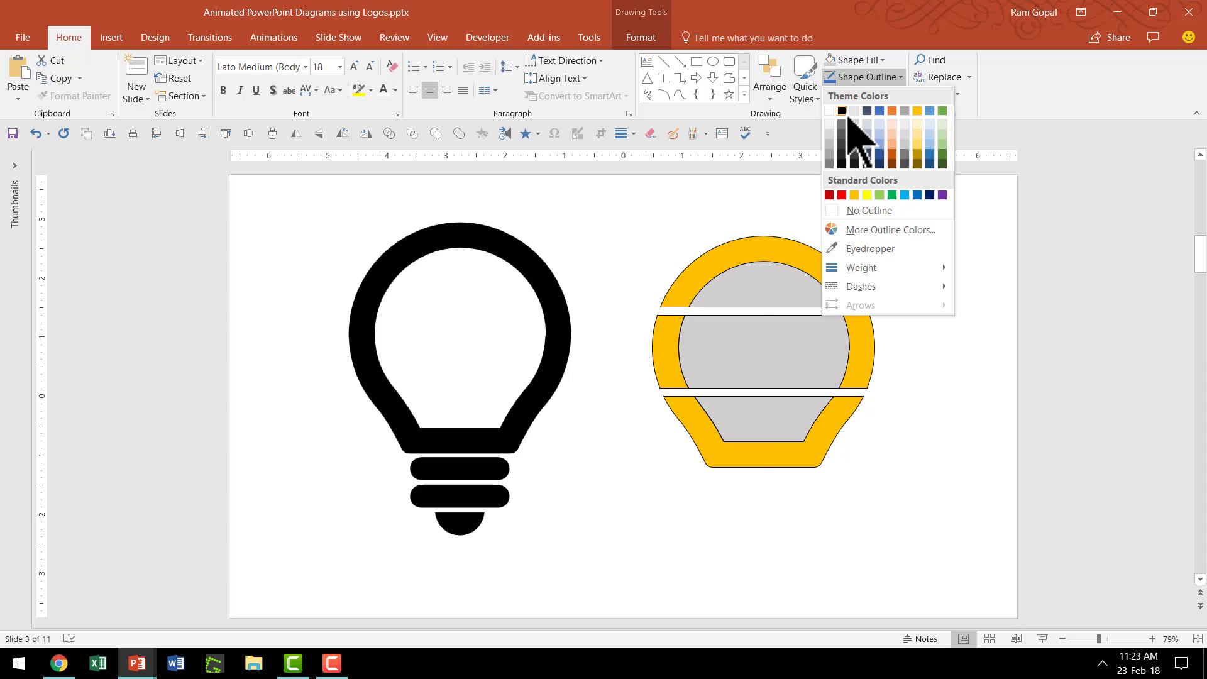
# Give the bulb pieces a black outline and move them over the black bulb icon.
pyautogui.click(843, 113)
pyautogui.moveTo(973, 573); pyautogui.dragTo(574, 186)
pyautogui.moveTo(804, 297); pyautogui.dragTo(498, 285)
pyautogui.click(879, 350)
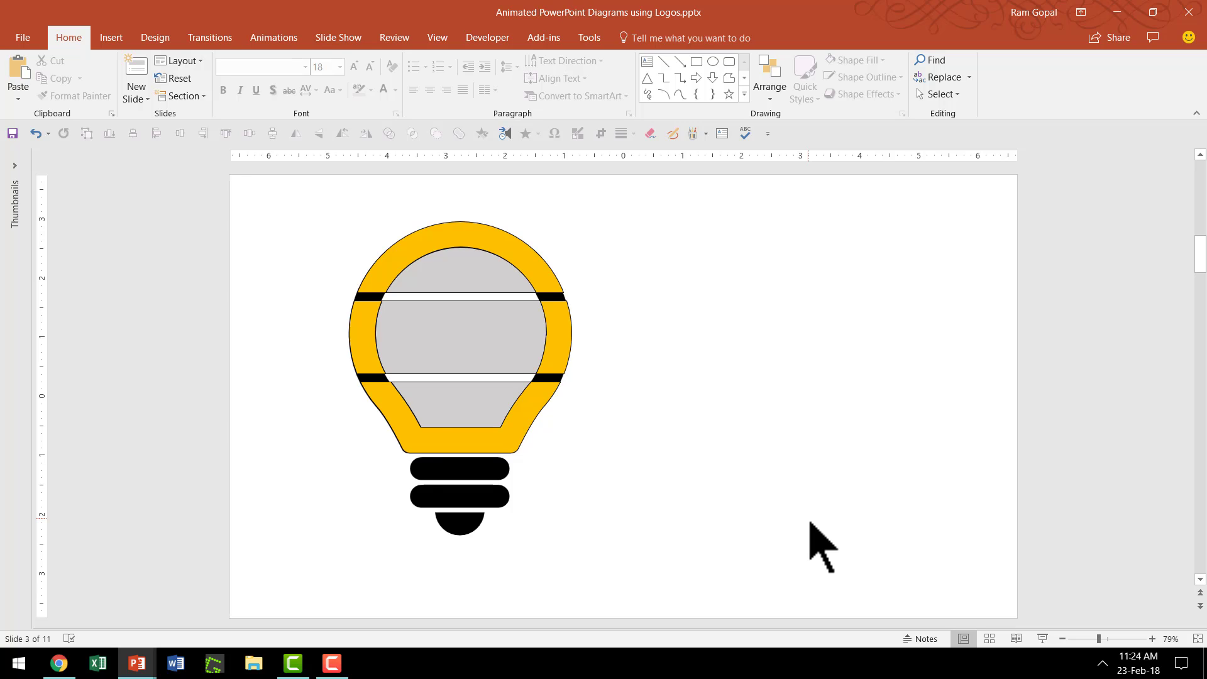
# Draw a blue bar from the bulb top rightward and duplicate it twice below.
pyautogui.click(744, 94)
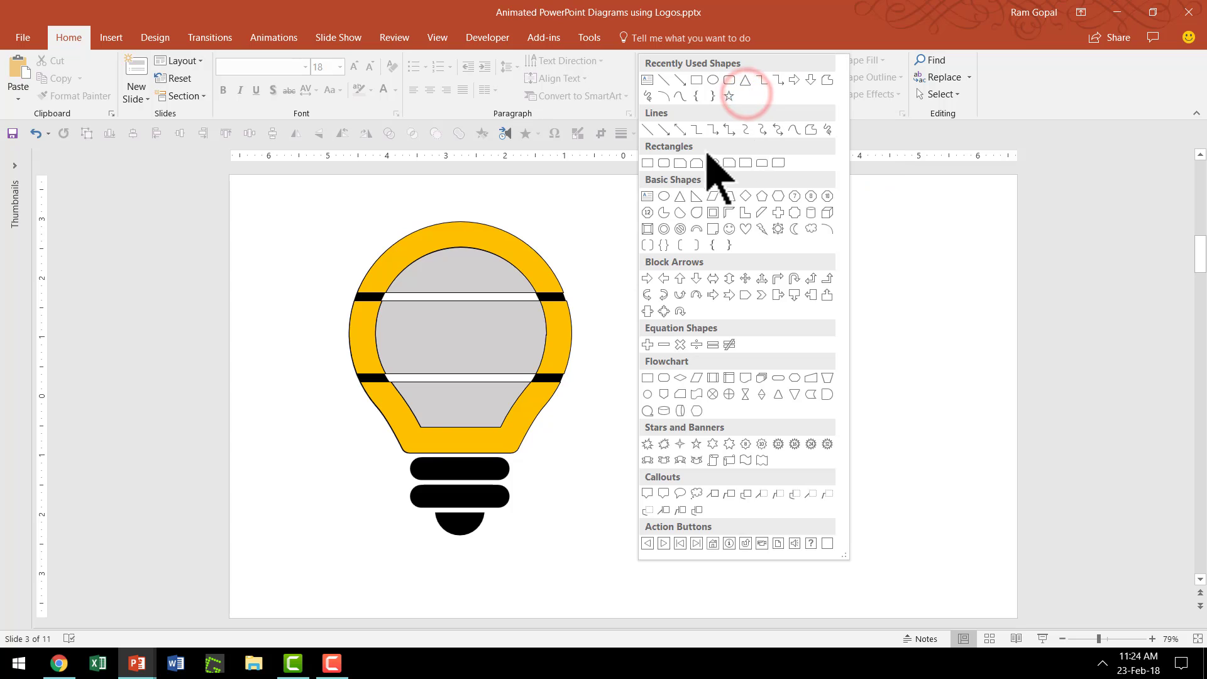
pyautogui.click(648, 163)
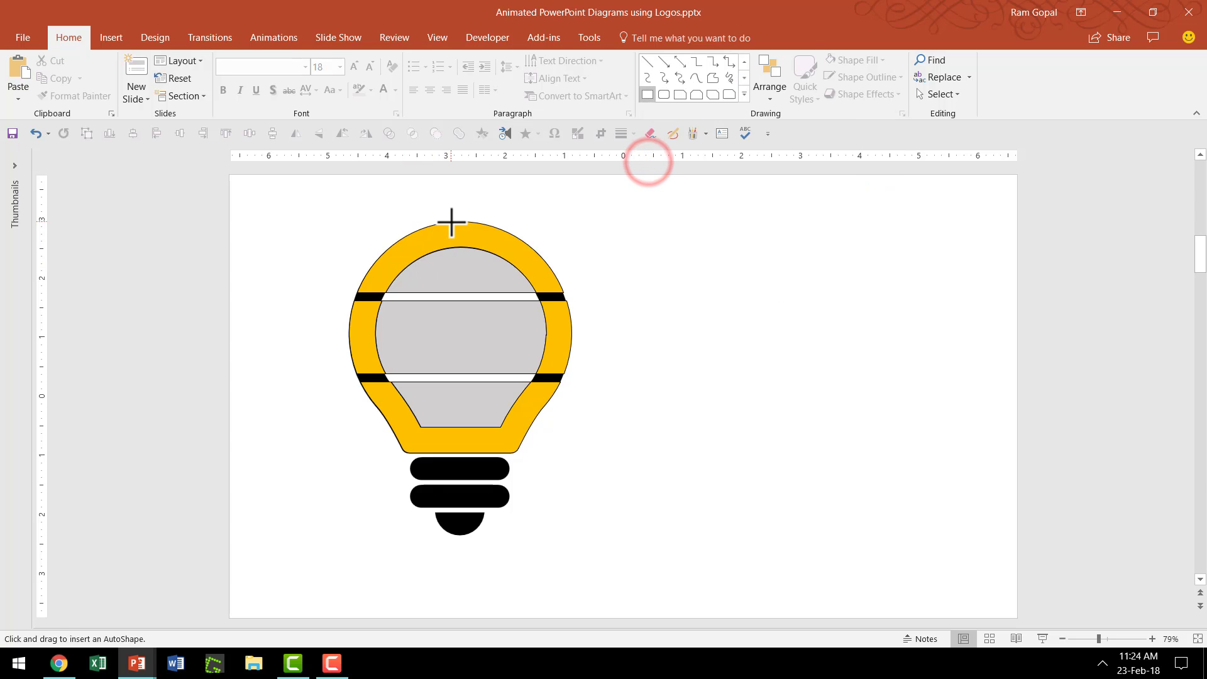
pyautogui.moveTo(454, 222)
pyautogui.mouseDown()
pyautogui.moveTo(498, 270)
pyautogui.moveTo(560, 291)
pyautogui.moveTo(802, 293)
pyautogui.mouseUp()
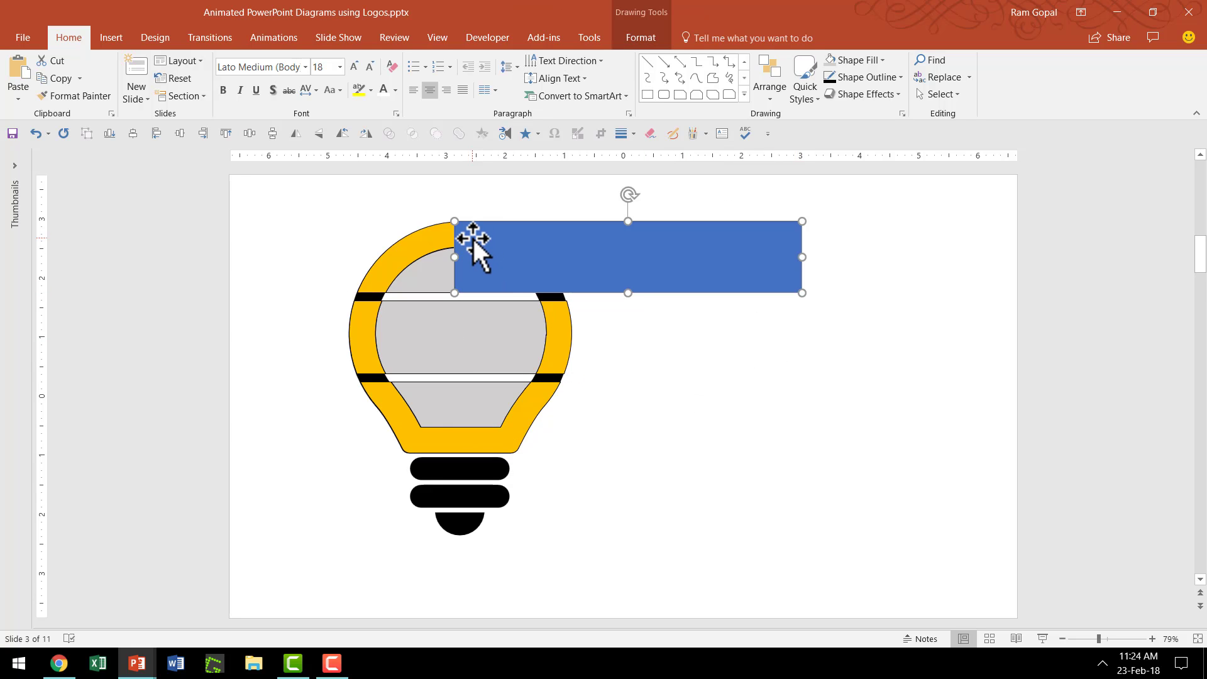
pyautogui.moveTo(730, 256); pyautogui.dragTo(730, 337)
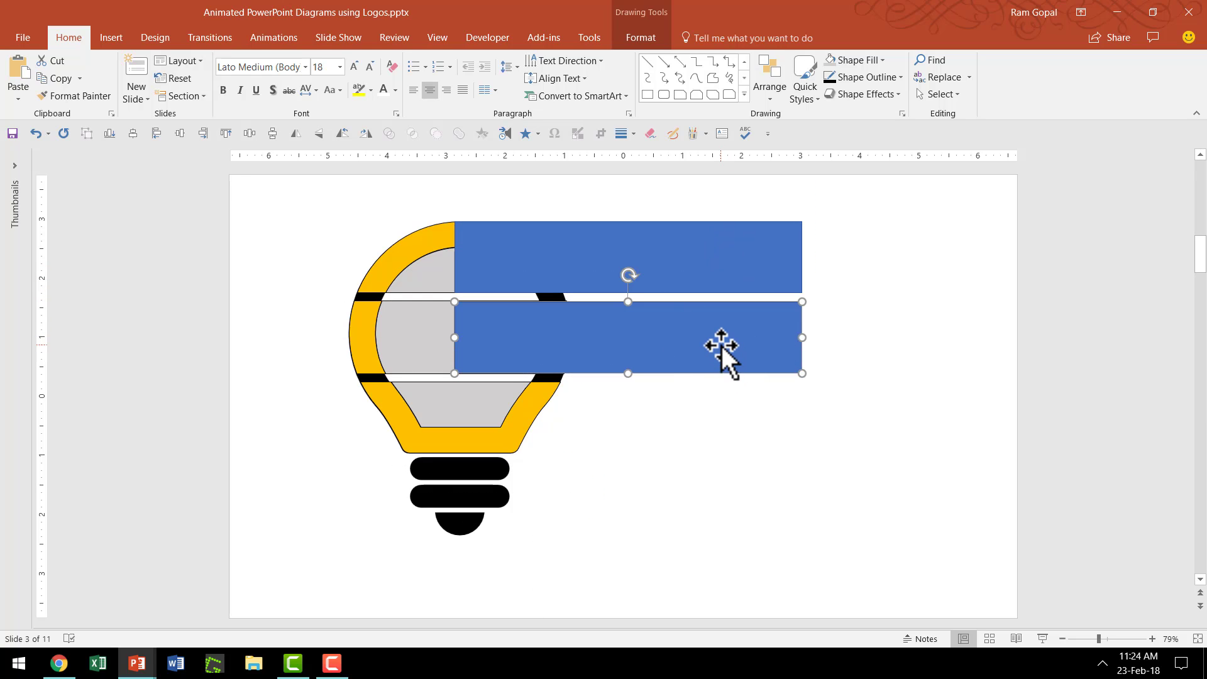
pyautogui.moveTo(615, 326); pyautogui.dragTo(614, 405)
# Send the three blue bars to the back behind the bulb.
pyautogui.click(743, 500)
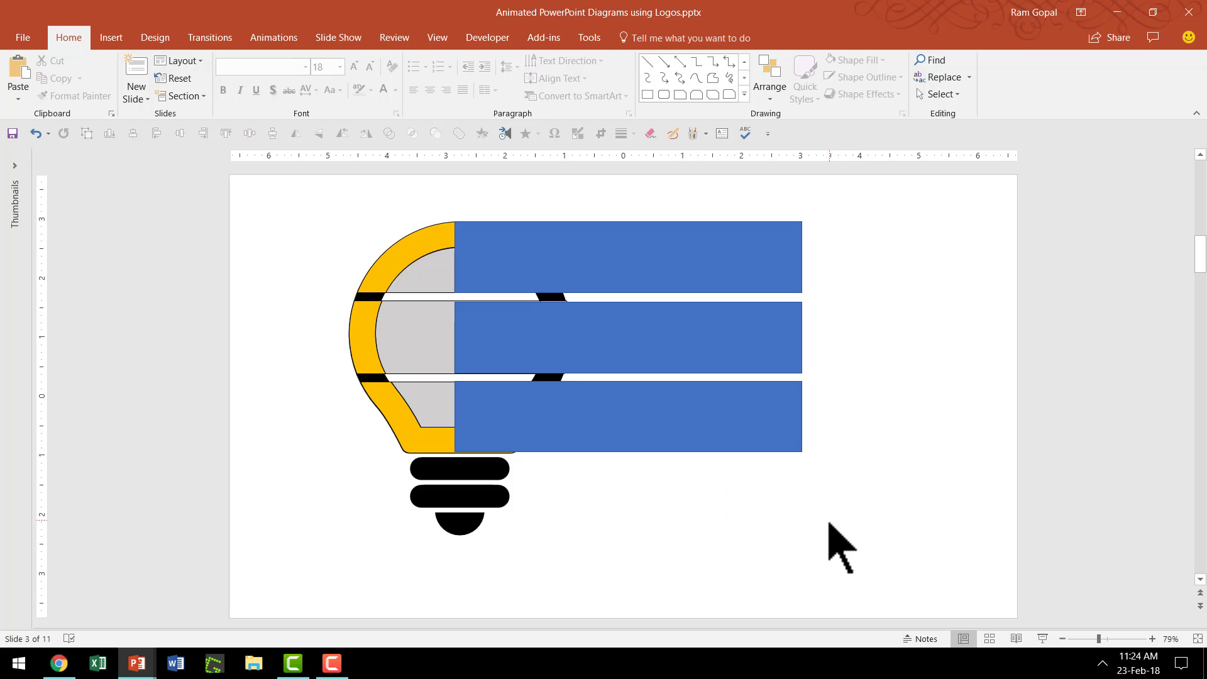
pyautogui.click(770, 410)
pyautogui.keyDown('shift'); pyautogui.click(760, 340); pyautogui.keyUp('shift')
pyautogui.keyDown('shift'); pyautogui.click(749, 276); pyautogui.keyUp('shift')
pyautogui.rightClick(750, 275)
pyautogui.click(812, 398)
pyautogui.click(863, 542)
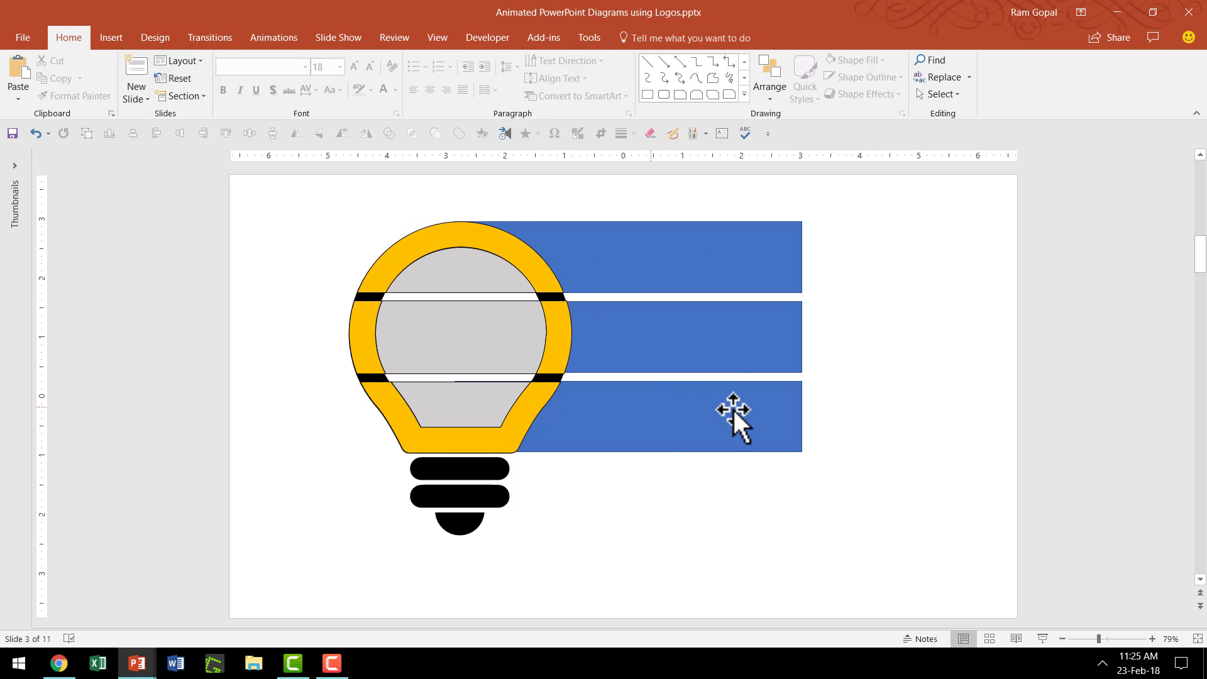
# Add a text box containing the number 1.
pyautogui.click(746, 96)
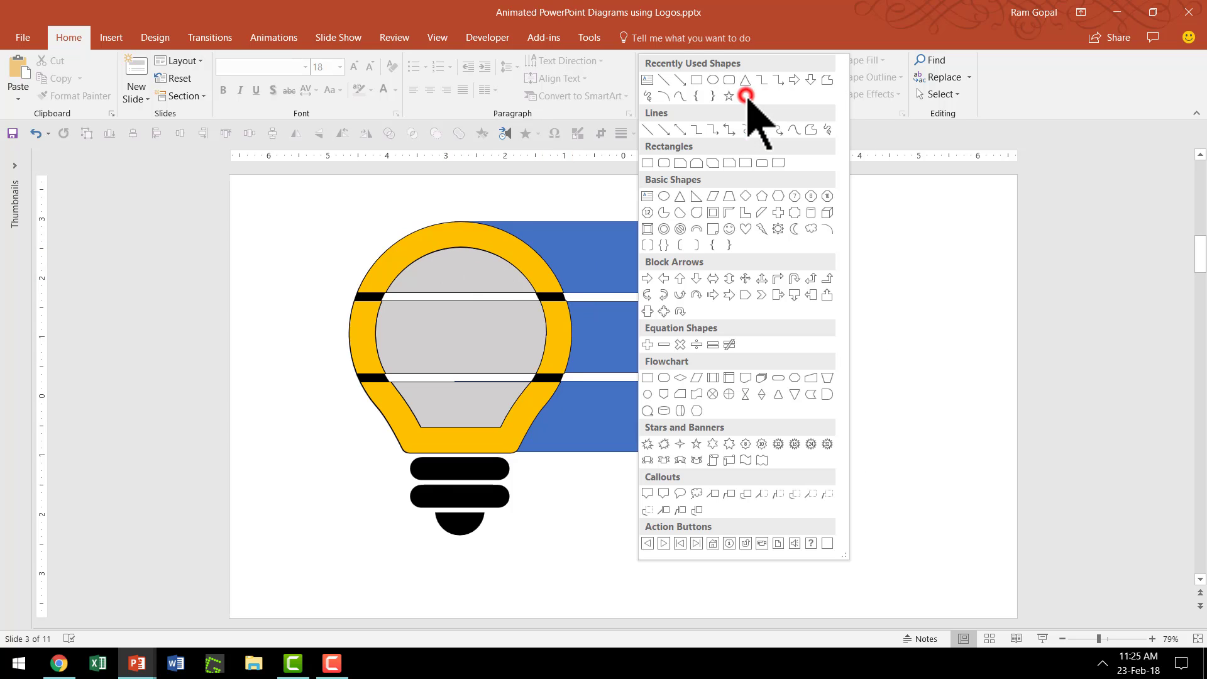
pyautogui.click(647, 199)
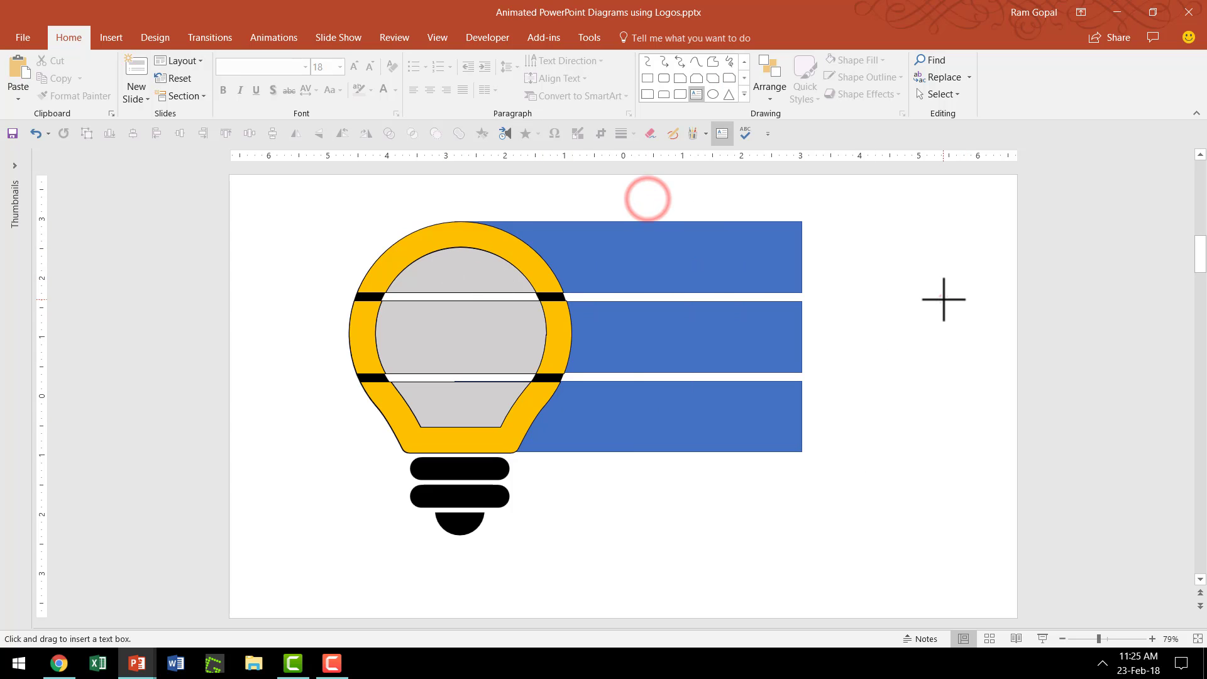
pyautogui.click(944, 301)
pyautogui.write('1')
pyautogui.press('Escape')
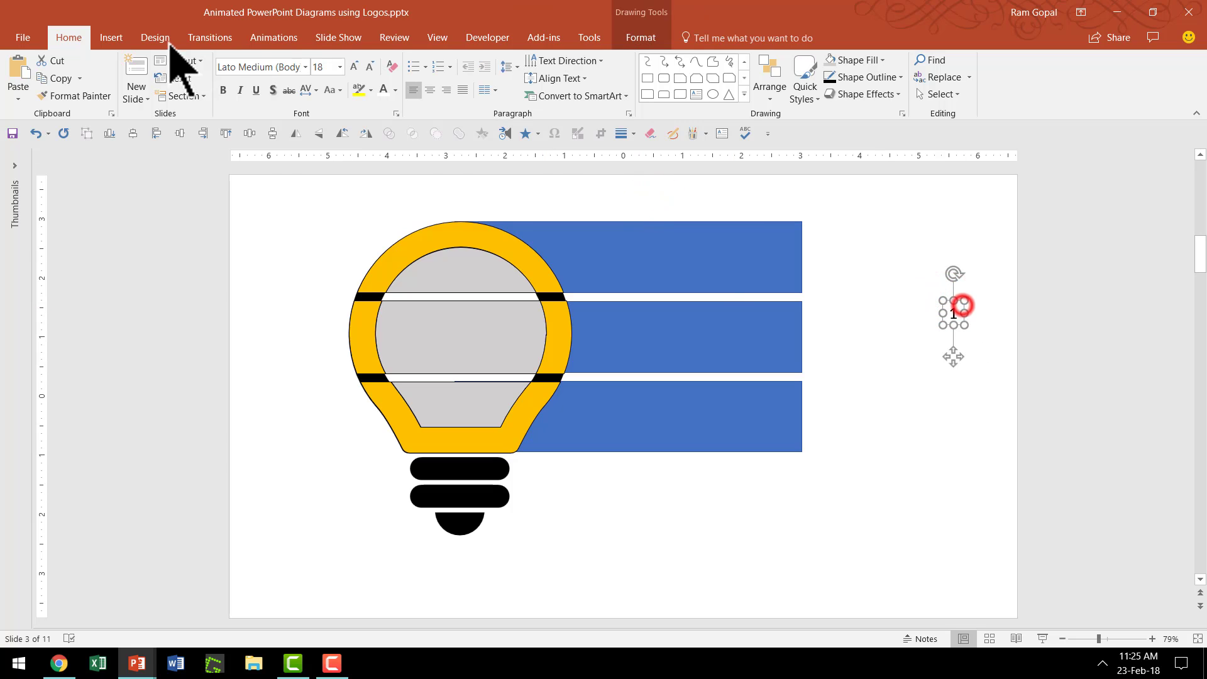
# Format the number in Lato Black at size 54.
pyautogui.click(304, 66)
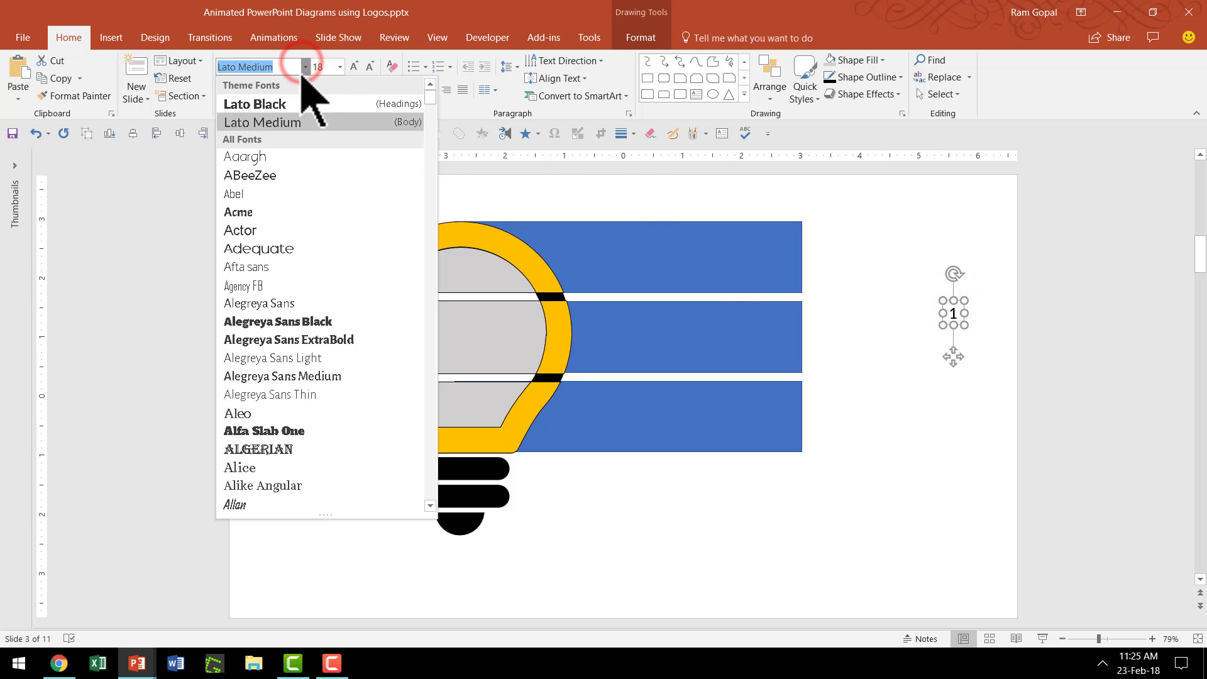
pyautogui.click(277, 109)
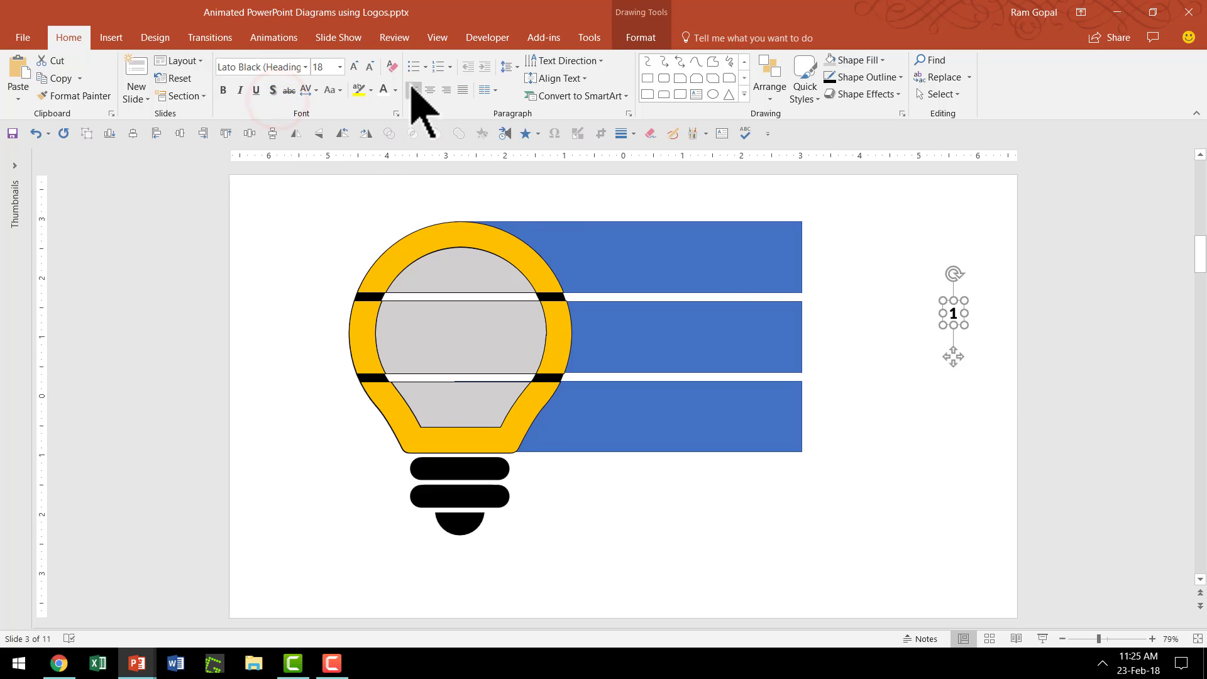
pyautogui.click(354, 66)
pyautogui.click(354, 67)
pyautogui.click(354, 67)
pyautogui.click(355, 67)
pyautogui.click(354, 67)
pyautogui.click(354, 67)
pyautogui.click(354, 66)
pyautogui.click(354, 66)
pyautogui.click(354, 67)
pyautogui.click(354, 67)
pyautogui.click(354, 67)
pyautogui.click(370, 67)
pyautogui.click(370, 66)
# Move the 1 into the top bulb segment and change the middle copy to 2.
pyautogui.moveTo(984, 315); pyautogui.dragTo(480, 409)
pyautogui.click(461, 338)
pyautogui.write('2')
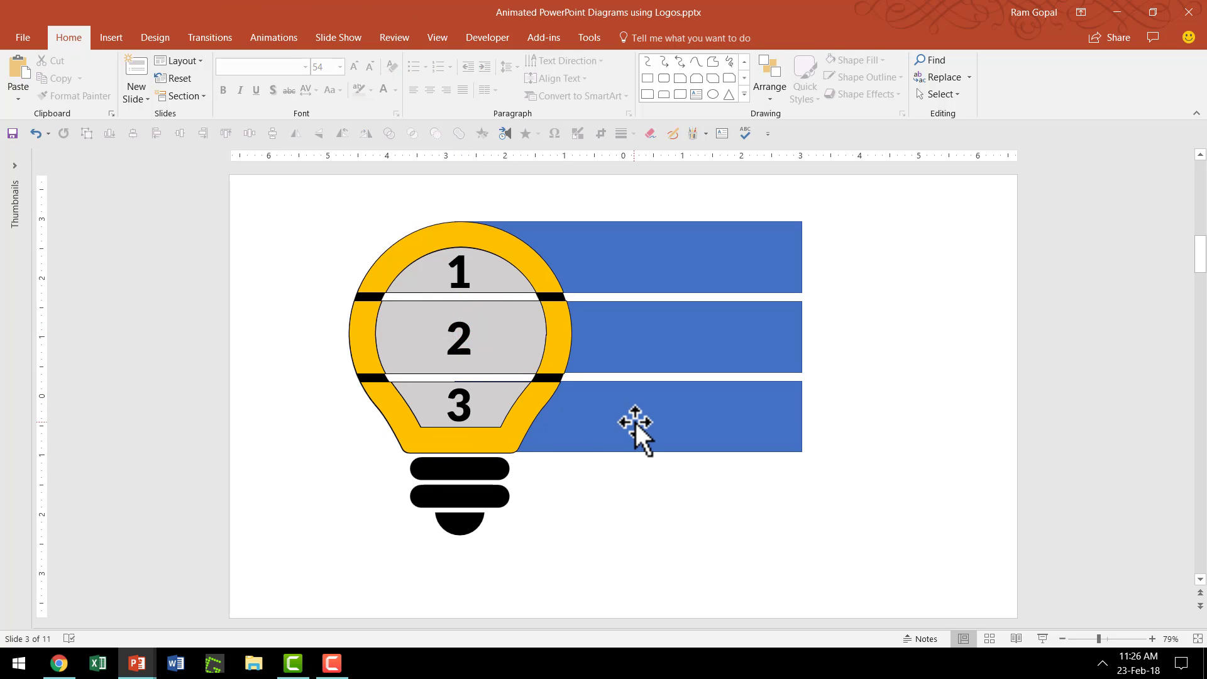
# Add a text box reading 'You can replace this text' right of the bars.
pyautogui.click(964, 485)
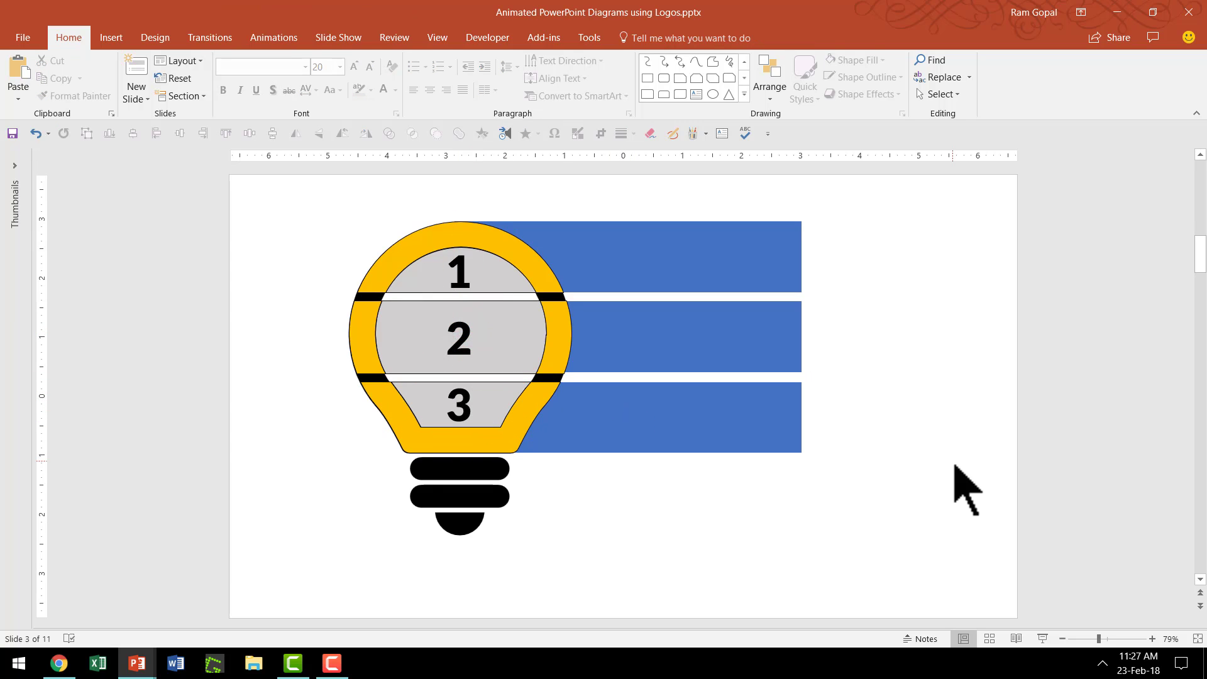
pyautogui.click(696, 94)
pyautogui.click(862, 293)
pyautogui.write('You')
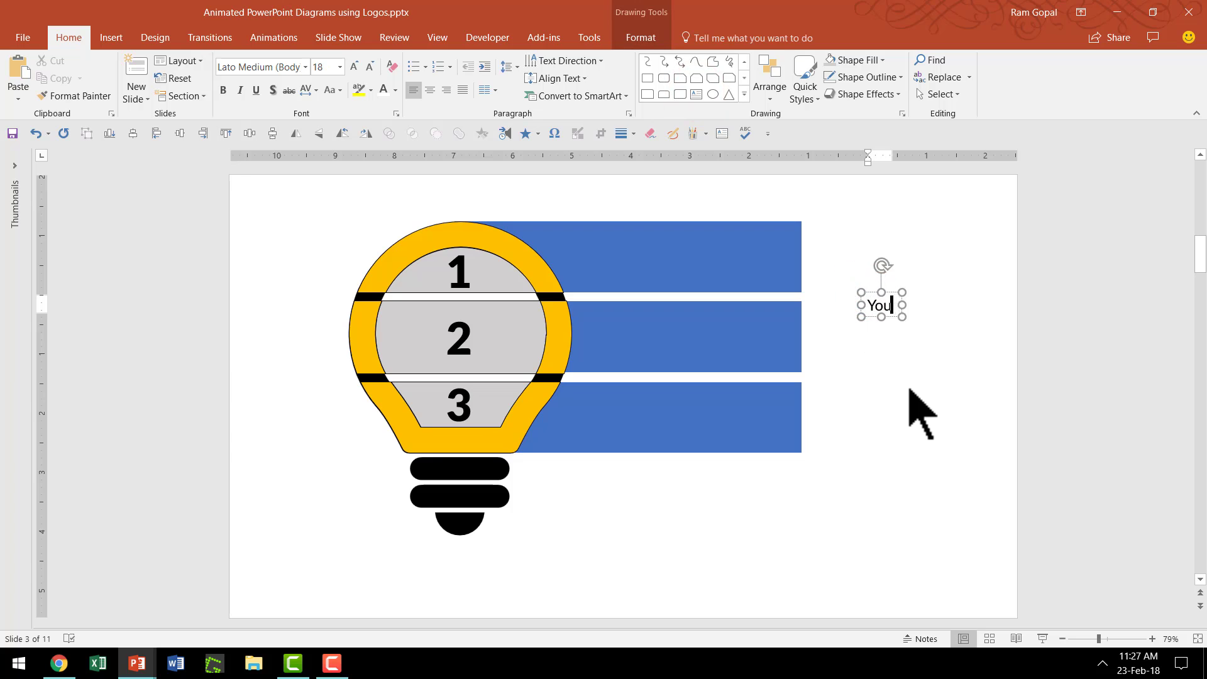
pyautogui.write(' can replace thi')
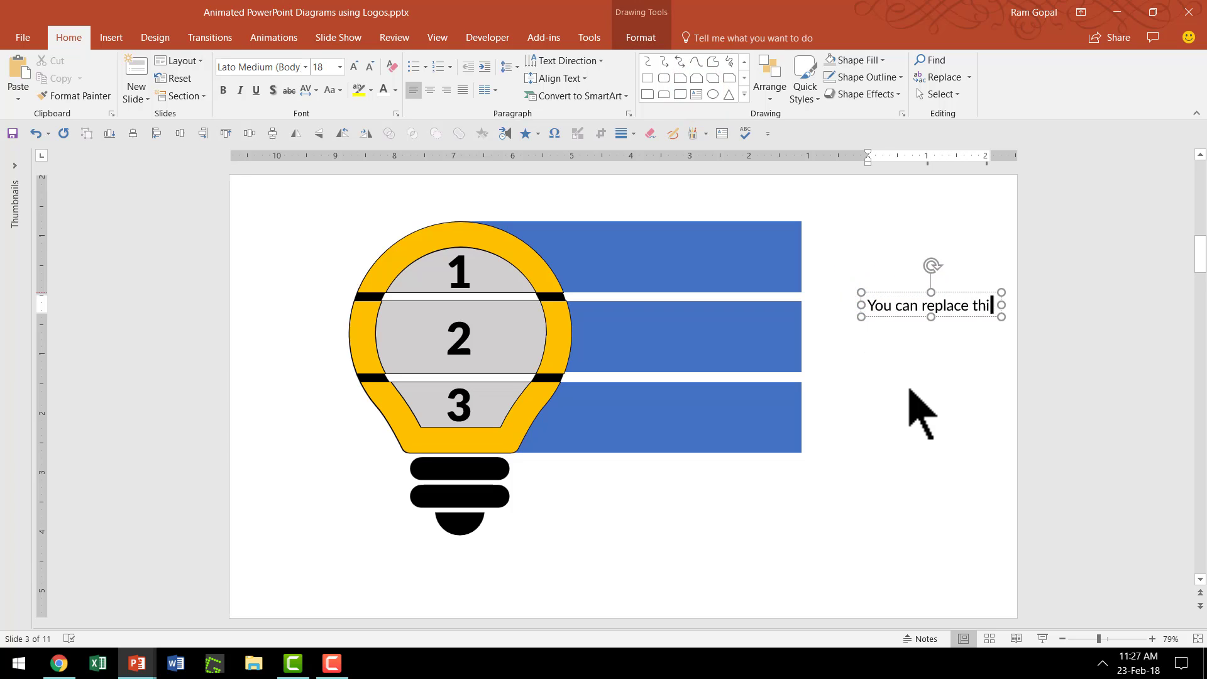
pyautogui.write('s text')
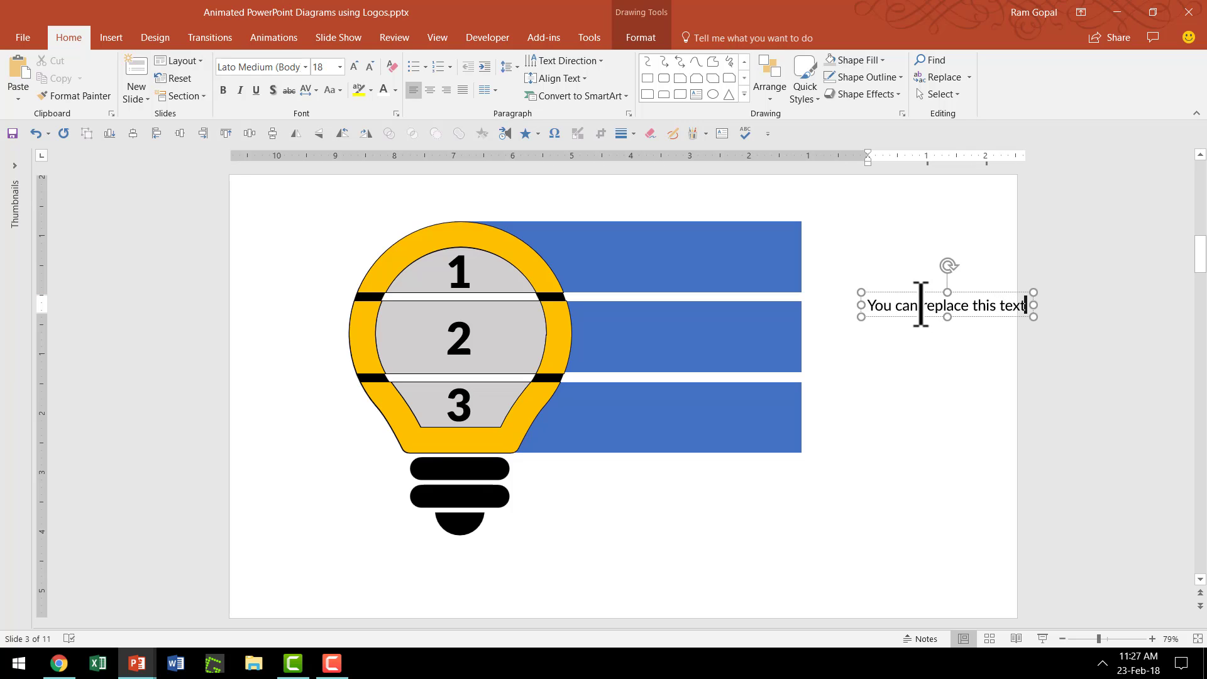
# Make the label one size larger and white, and move it onto the top blue bar.
pyautogui.click(913, 294)
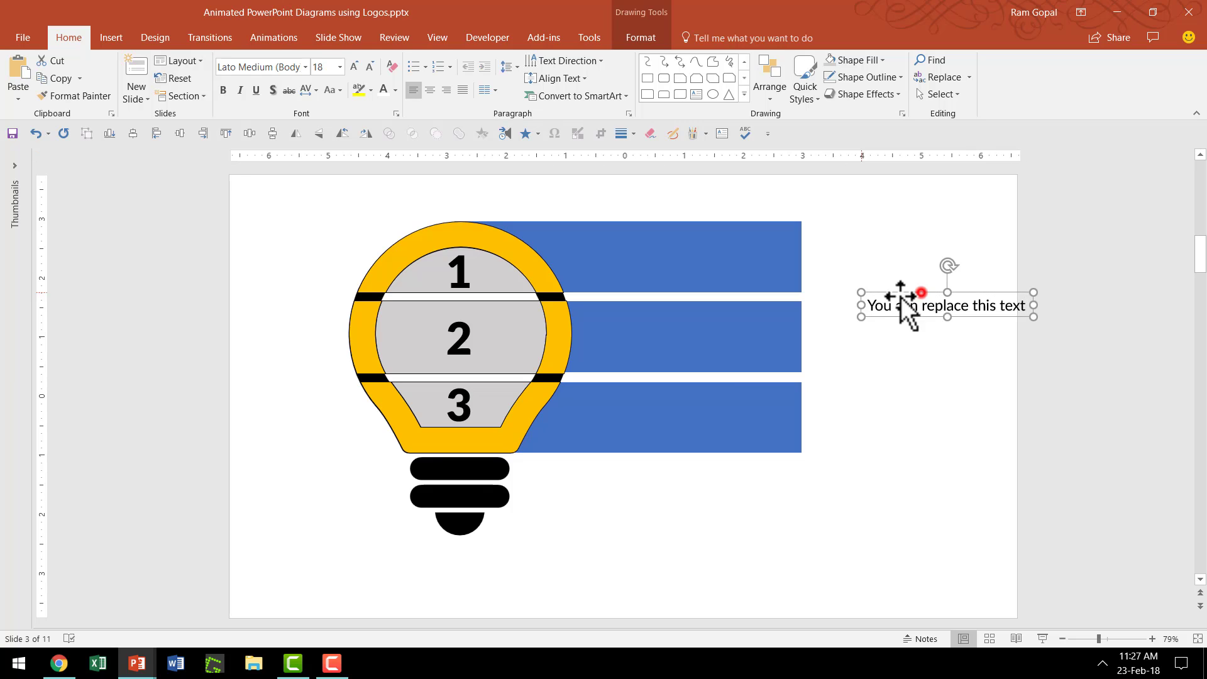
pyautogui.click(356, 67)
pyautogui.click(383, 89)
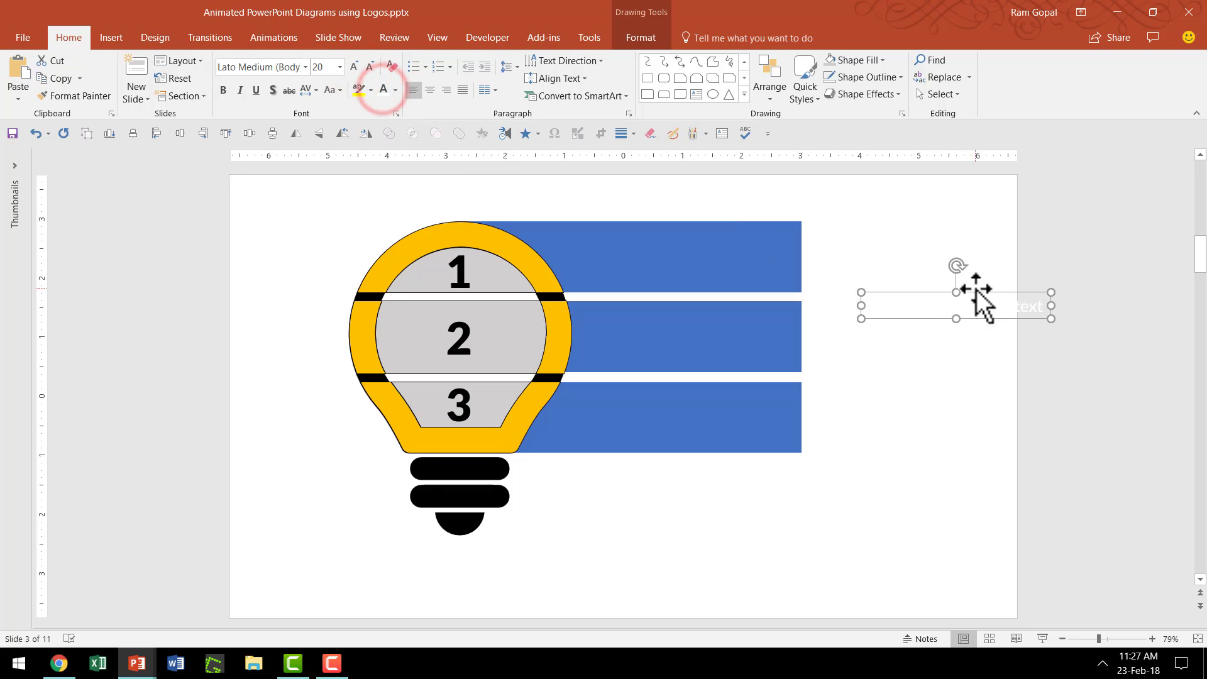
pyautogui.moveTo(976, 290); pyautogui.dragTo(727, 407)
pyautogui.press('Escape')
# Fill all three text bars with dark gray.
pyautogui.click(785, 228)
pyautogui.keyDown('shift'); pyautogui.click(799, 327); pyautogui.keyUp('shift')
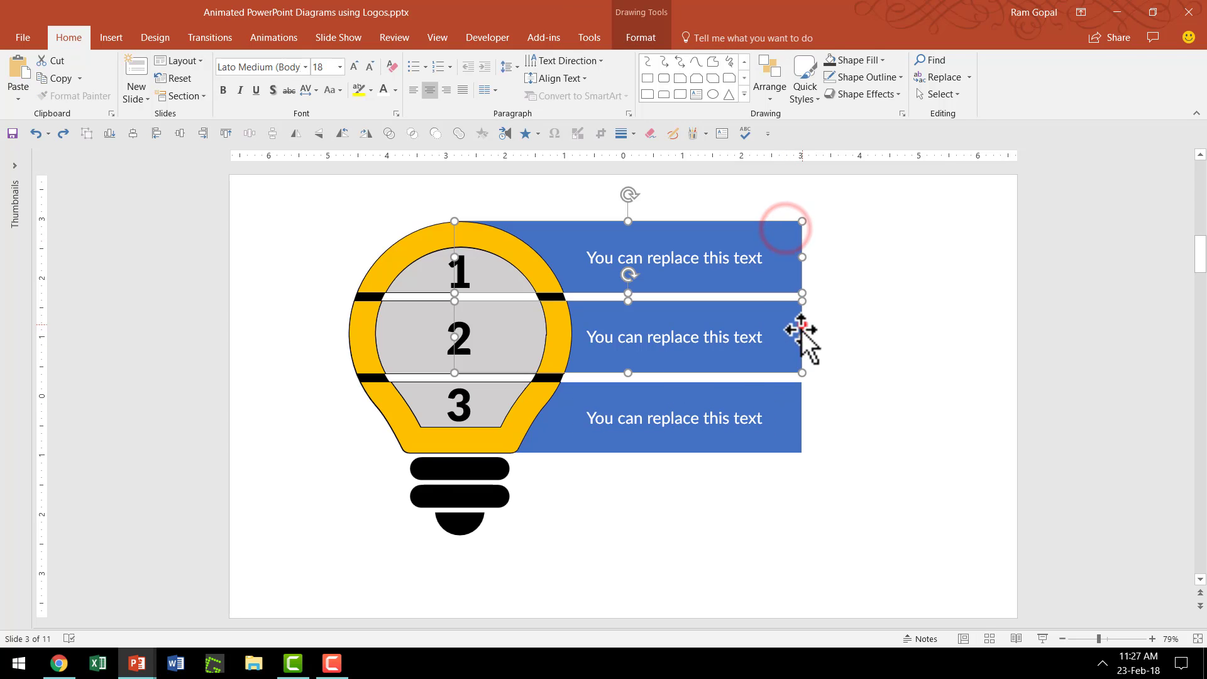
pyautogui.keyDown('shift'); pyautogui.click(794, 416); pyautogui.keyUp('shift')
pyautogui.click(831, 61)
pyautogui.click(913, 368)
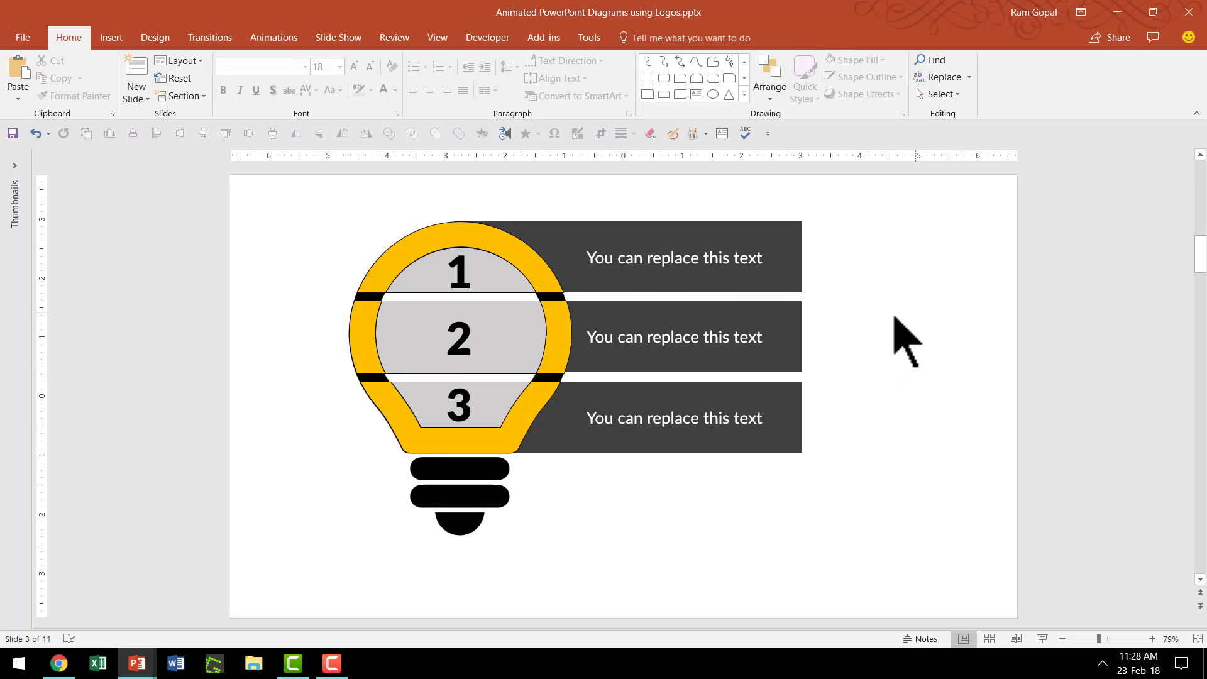
# Group the top, middle and bottom rows, each with its bar, label and numbered segment.
pyautogui.click(863, 305)
pyautogui.moveTo(863, 305)
pyautogui.mouseDown()
pyautogui.moveTo(376, 185)
pyautogui.moveTo(278, 178)
pyautogui.mouseUp()
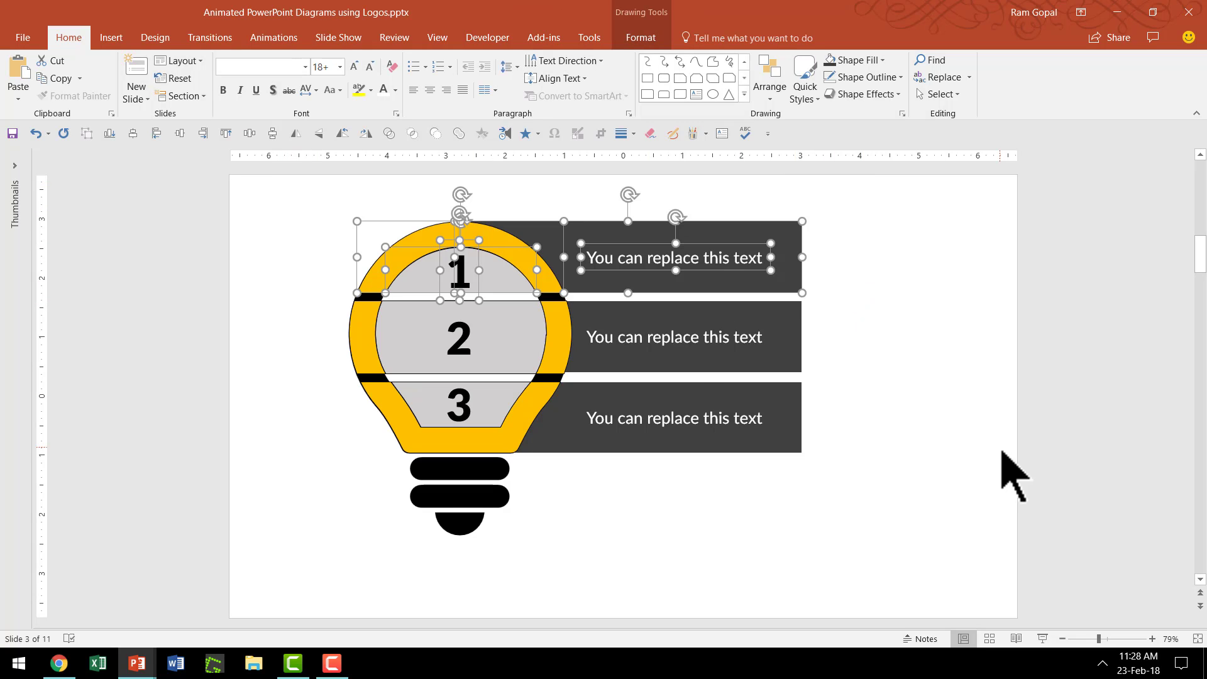
pyautogui.hotkey('ctrl', 'g')
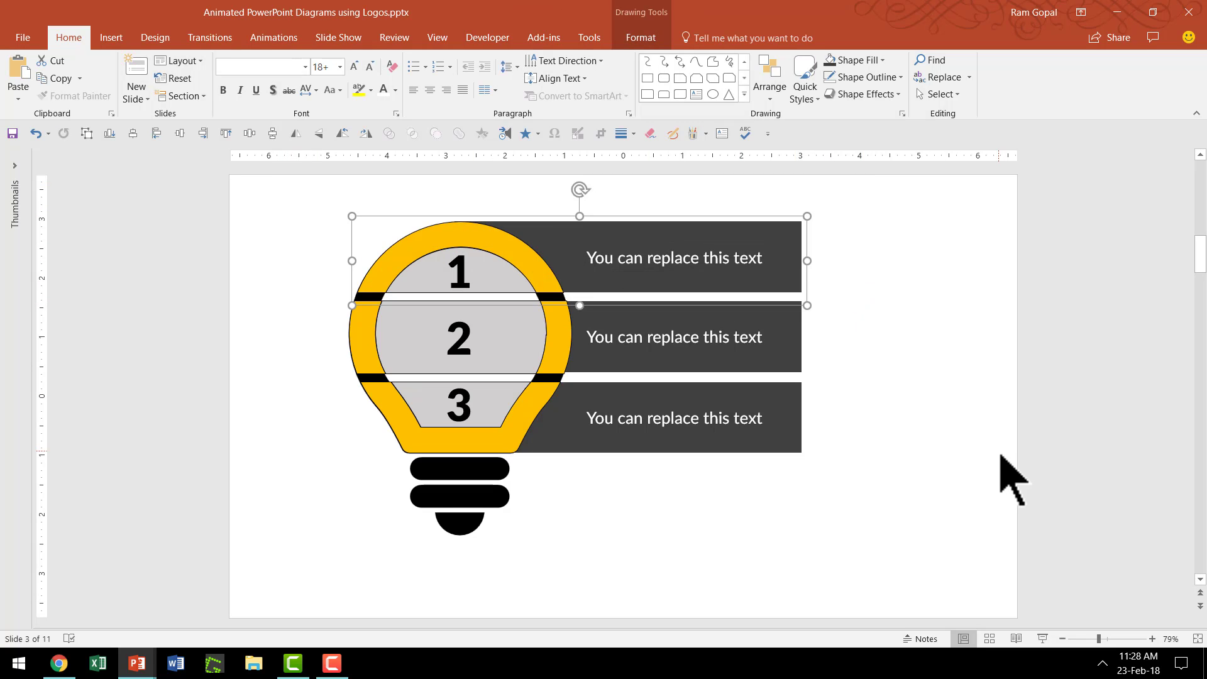
pyautogui.moveTo(874, 388)
pyautogui.mouseDown()
pyautogui.moveTo(294, 314)
pyautogui.moveTo(297, 296)
pyautogui.moveTo(334, 304)
pyautogui.mouseUp()
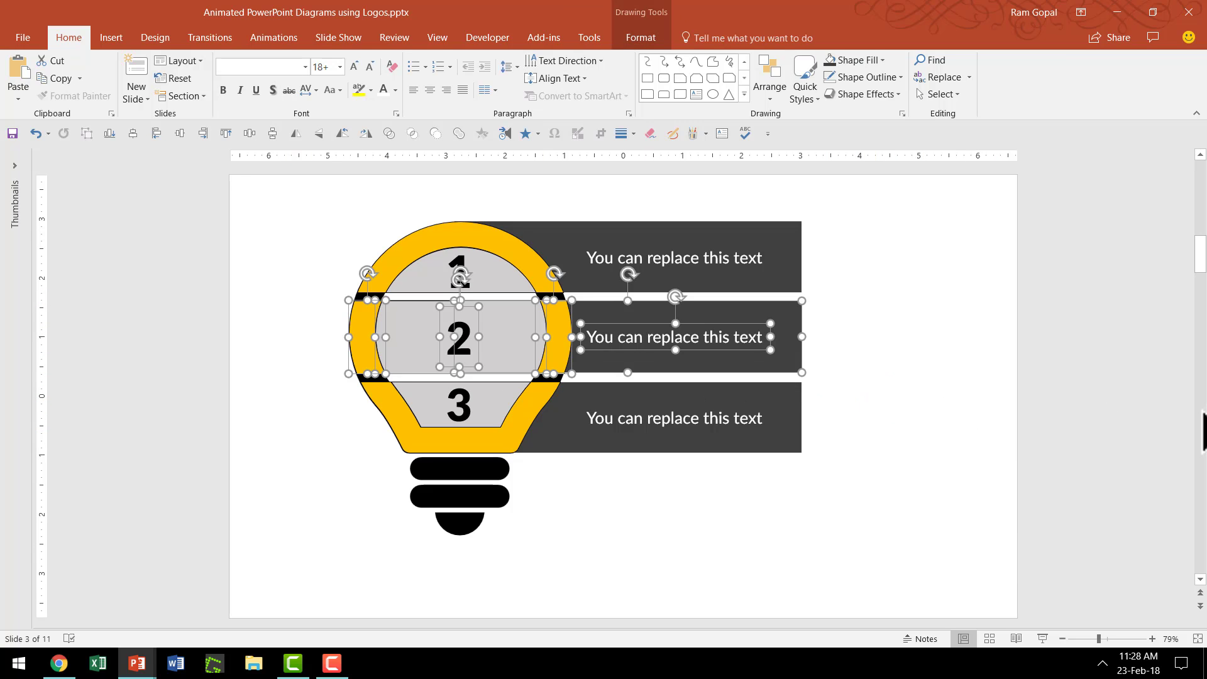
pyautogui.hotkey('ctrl', 'g')
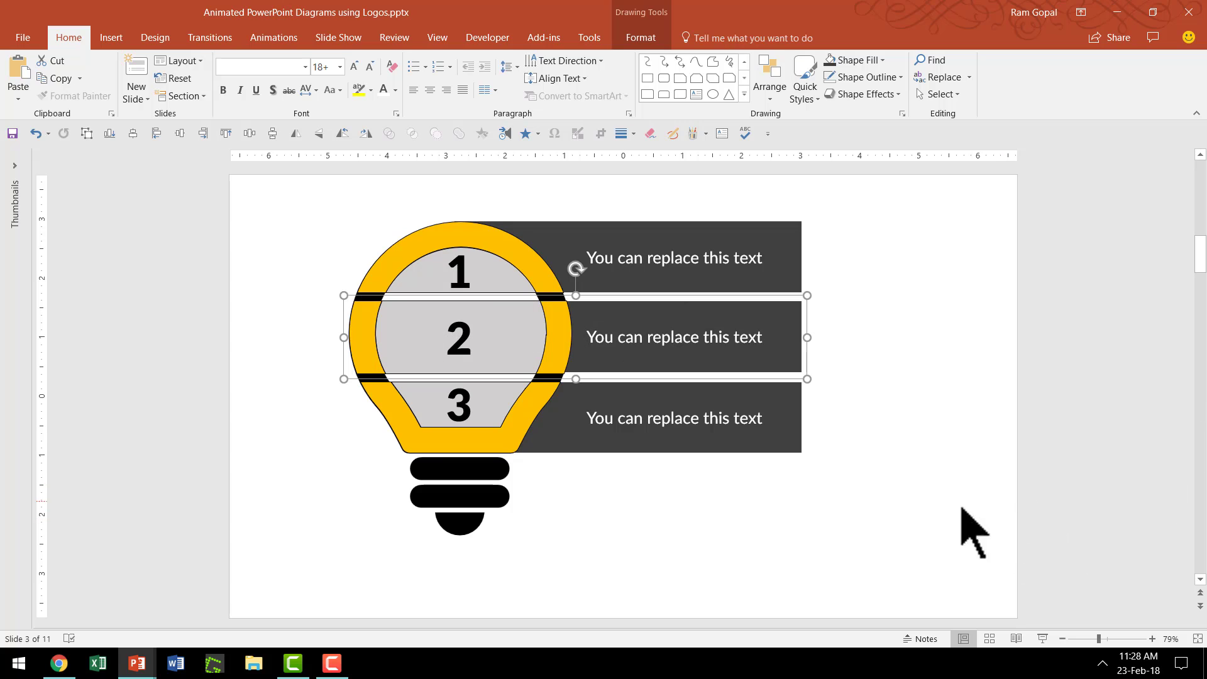
pyautogui.click(863, 483)
pyautogui.moveTo(937, 487); pyautogui.dragTo(214, 369)
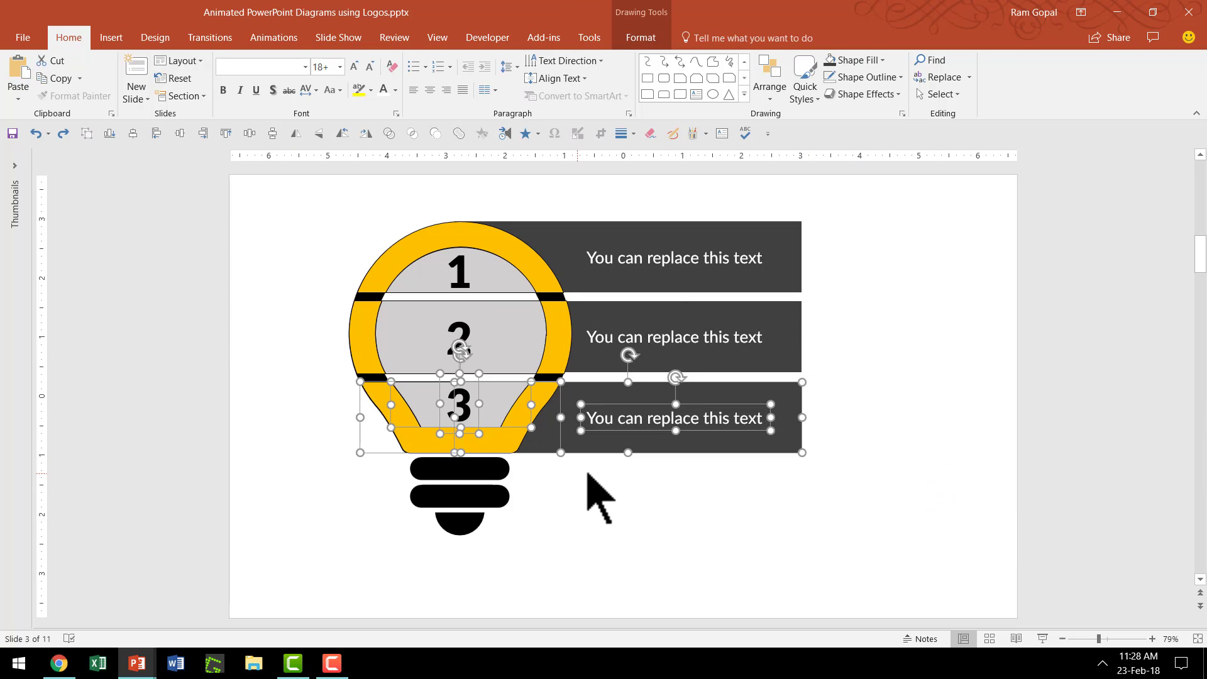
pyautogui.hotkey('ctrl', 'g')
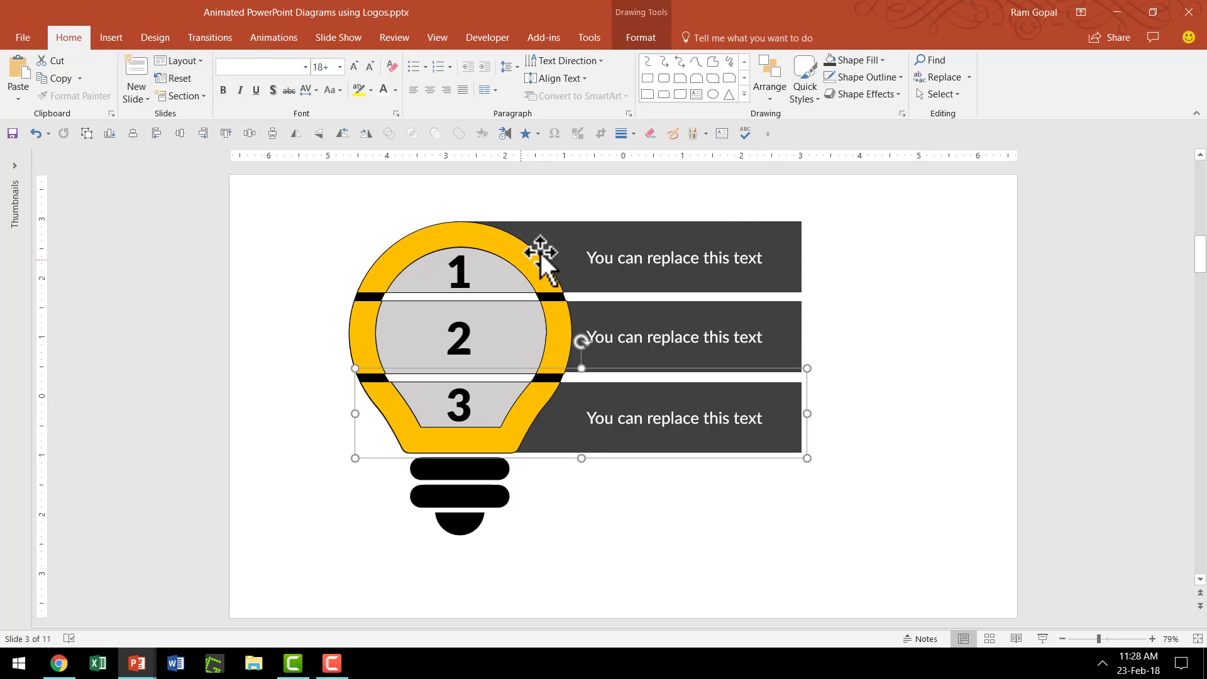
# Give all three row groups a Wipe entrance from the left, starting On Click.
pyautogui.click(792, 240)
pyautogui.keyDown('shift'); pyautogui.click(801, 334); pyautogui.keyUp('shift')
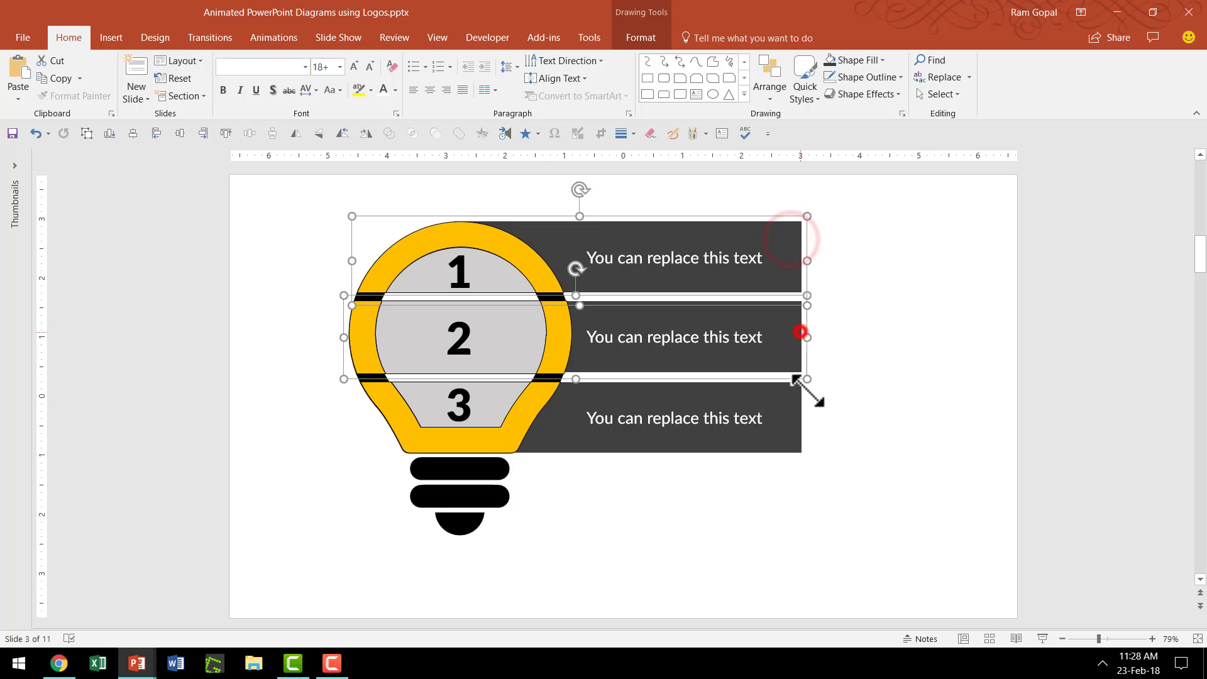
pyautogui.keyDown('shift'); pyautogui.click(804, 423); pyautogui.keyUp('shift')
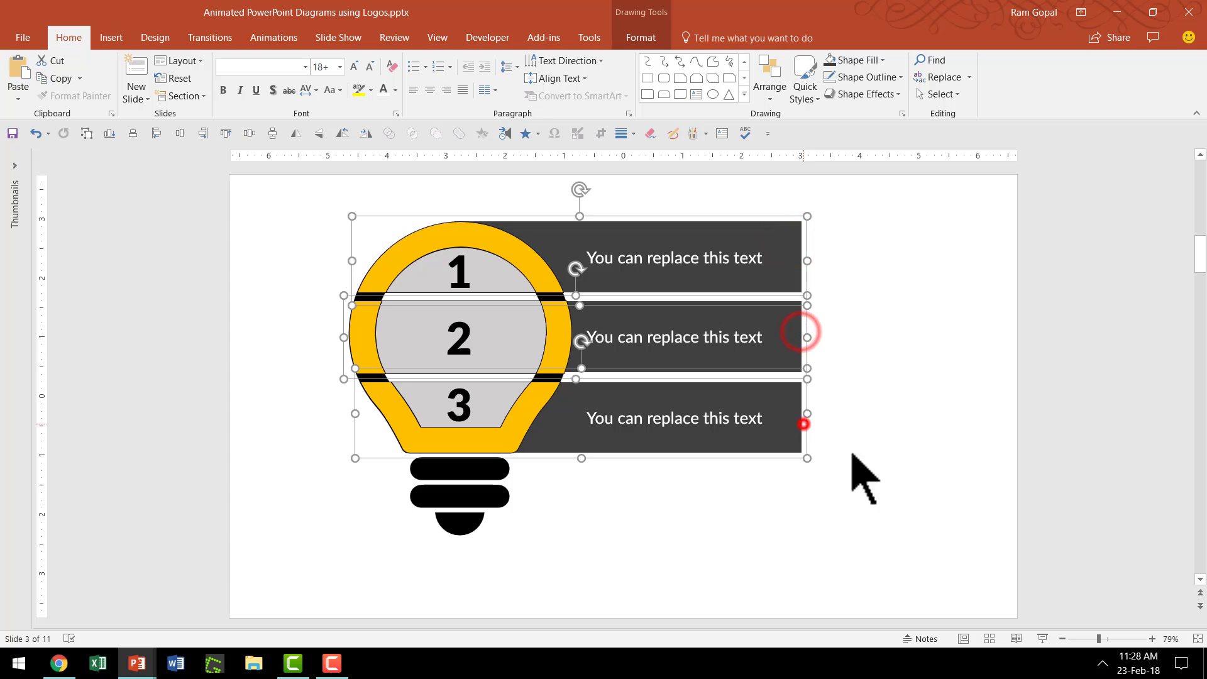
pyautogui.click(274, 37)
pyautogui.click(465, 75)
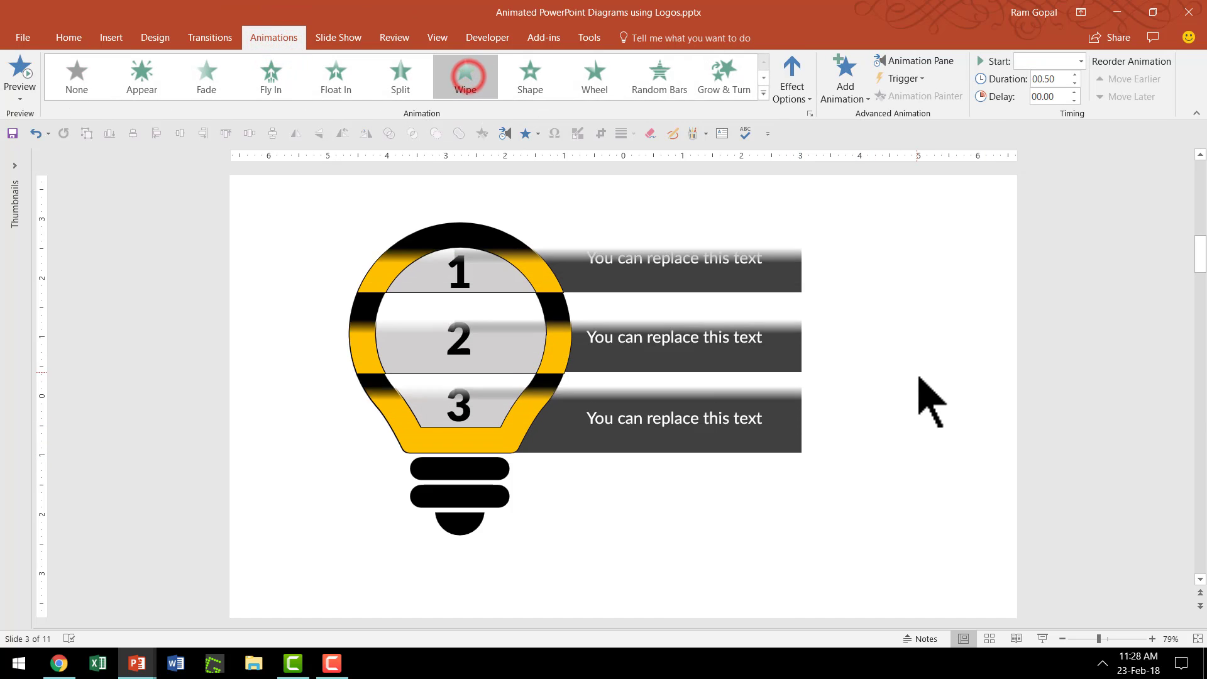
pyautogui.click(791, 88)
pyautogui.click(826, 171)
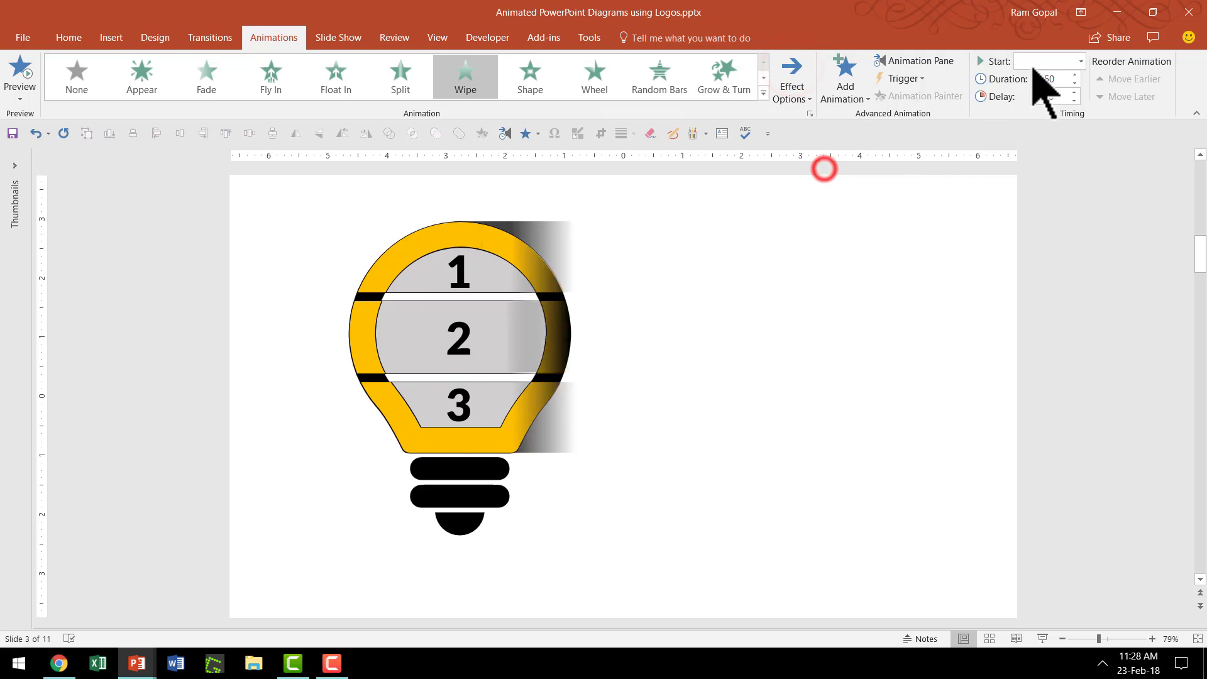
pyautogui.click(1030, 60)
pyautogui.click(1034, 79)
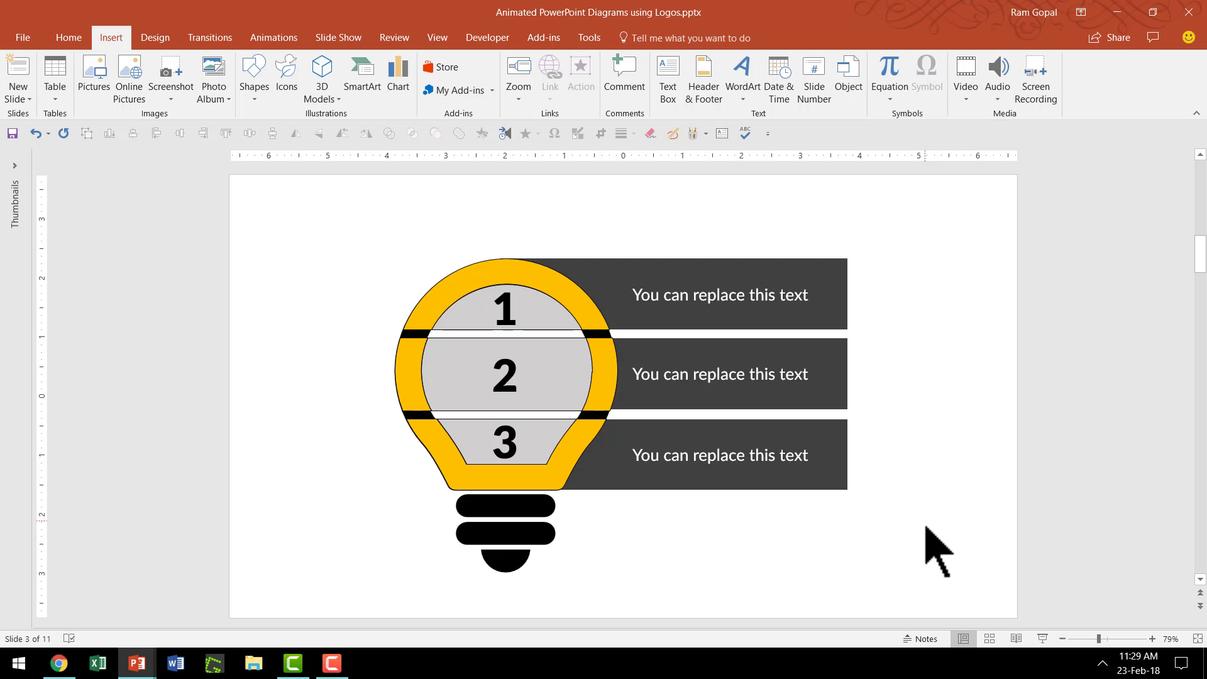
# Open the Insert Icons library.
pyautogui.click(284, 92)
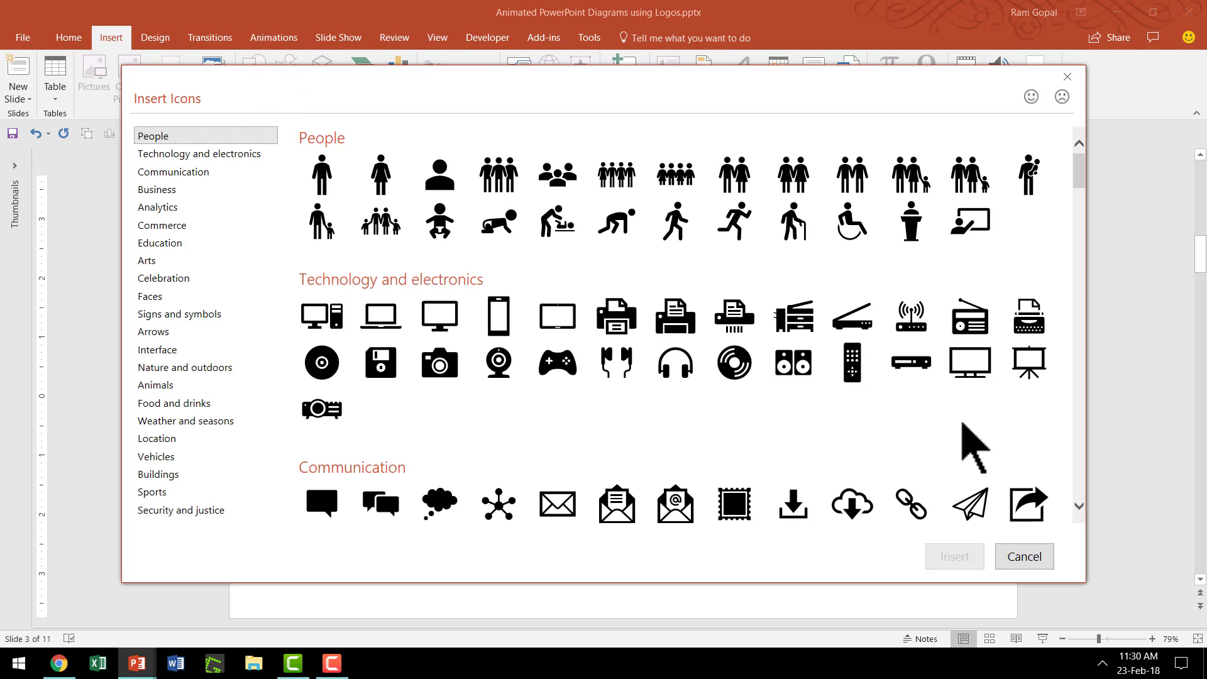